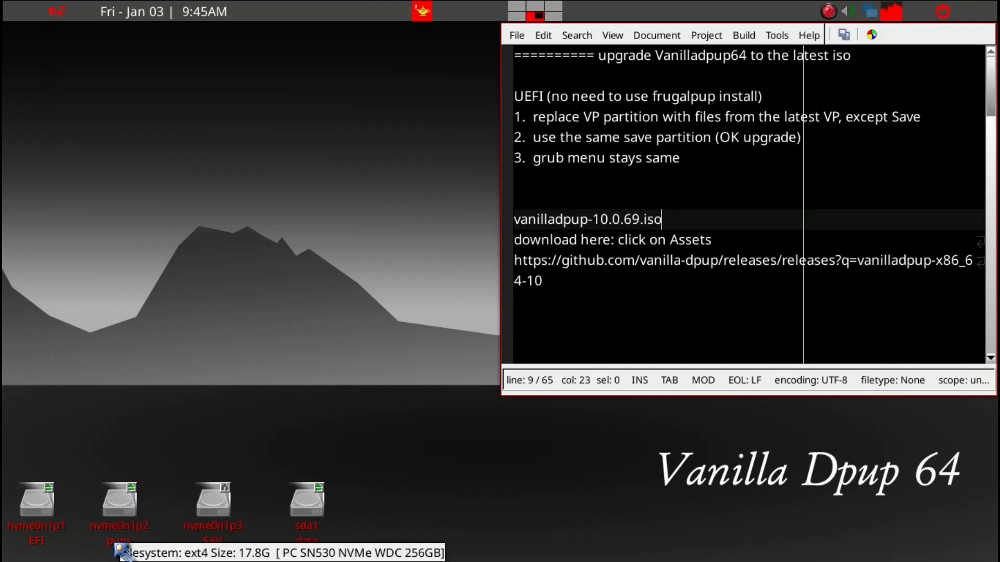
Step: Open the VP folder on the pups partition, and check the installed system version with neofetch in a terminal, closing it when done
{"action": "left_click", "coordinate": [114, 491]}
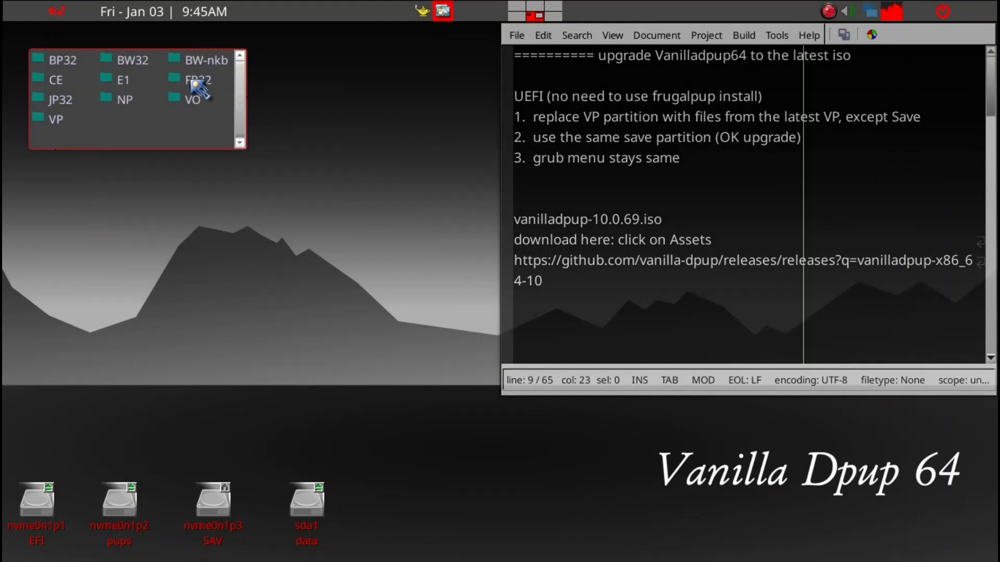
{"action": "left_click", "coordinate": [55, 120]}
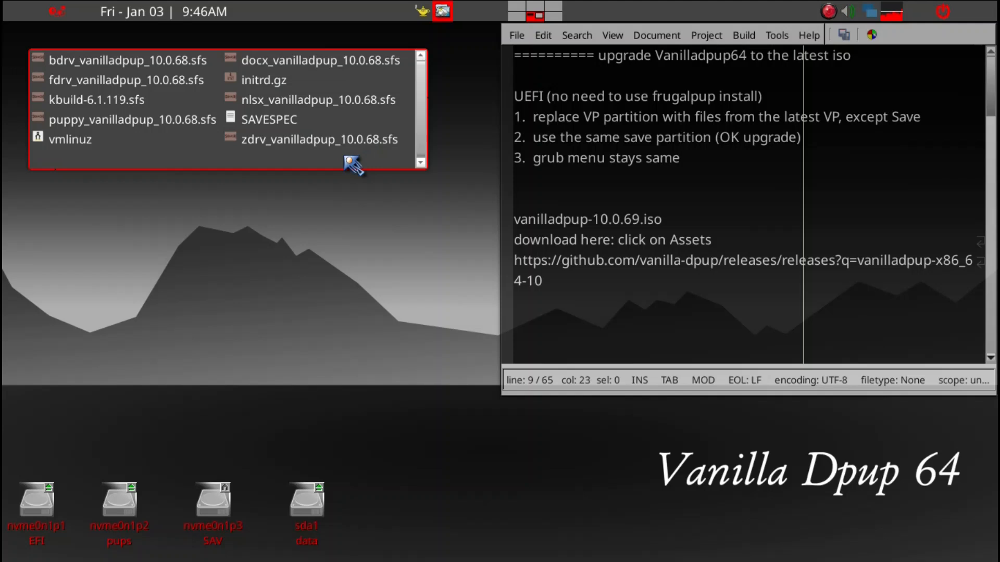
{"action": "key", "text": "ctrl+alt+t"}
{"action": "type", "text": "neofetch"}
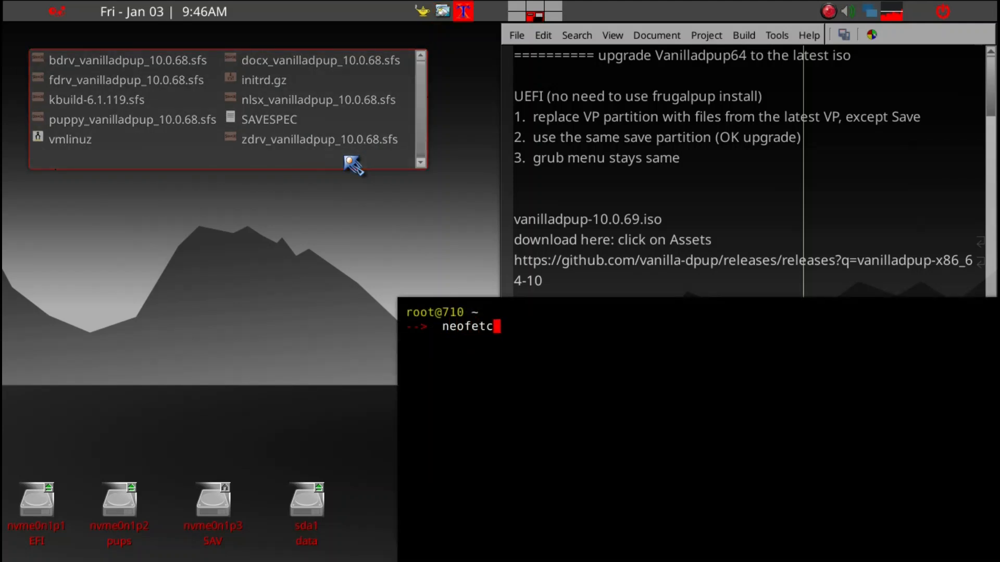
{"action": "key", "text": "Return"}
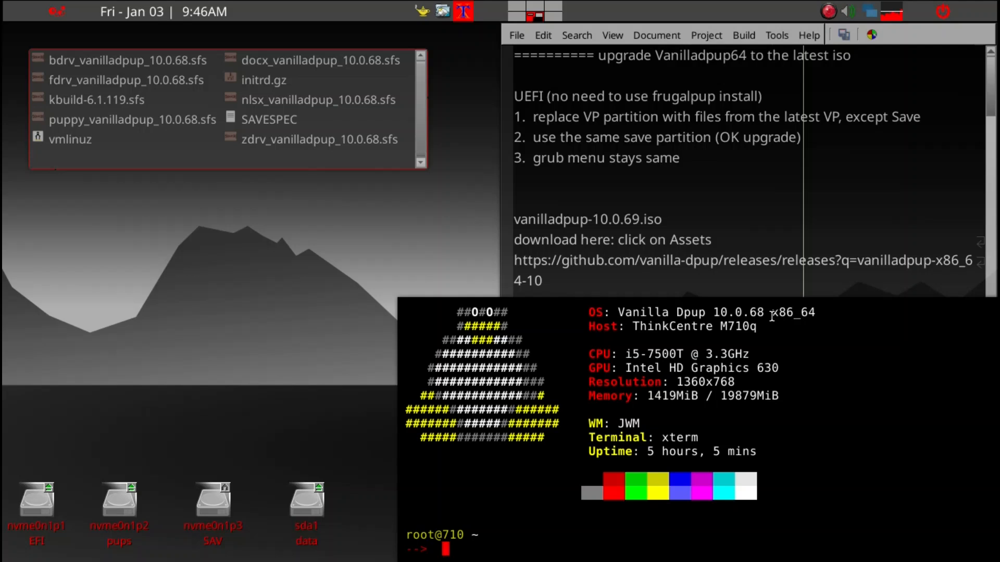
{"action": "type", "text": "x"}
{"action": "key", "text": "Return"}
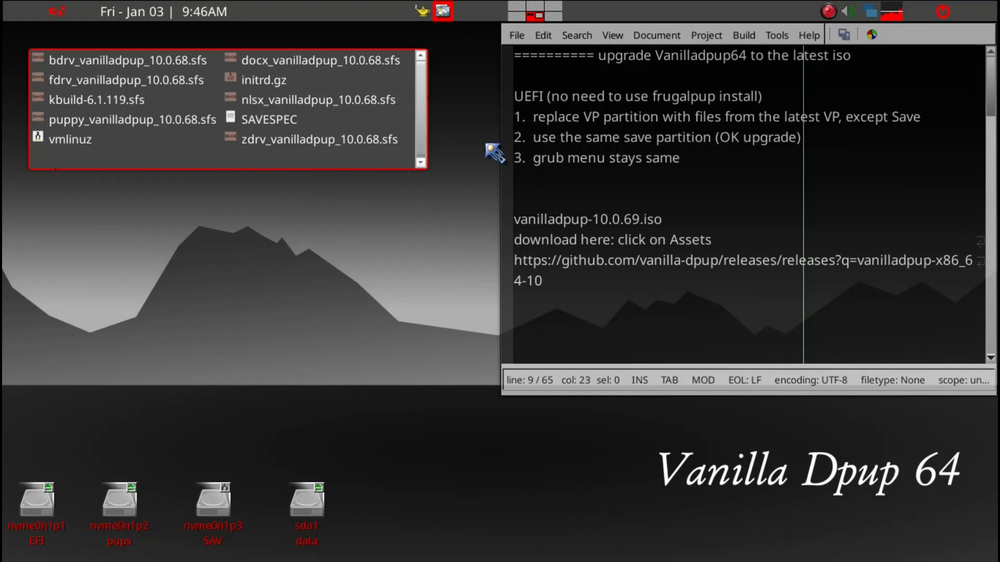
Step: On the workspace above, open the data partition's V folder holding vanilladpup-10.0.69.iso and close the save partition's window
{"action": "key", "text": "ctrl+alt+Up"}
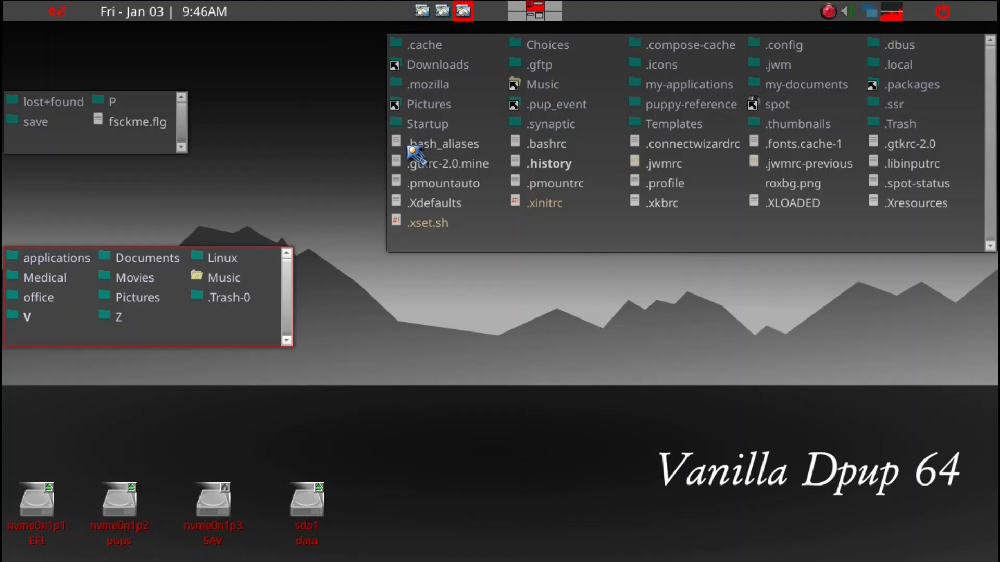
{"action": "left_click", "coordinate": [27, 317]}
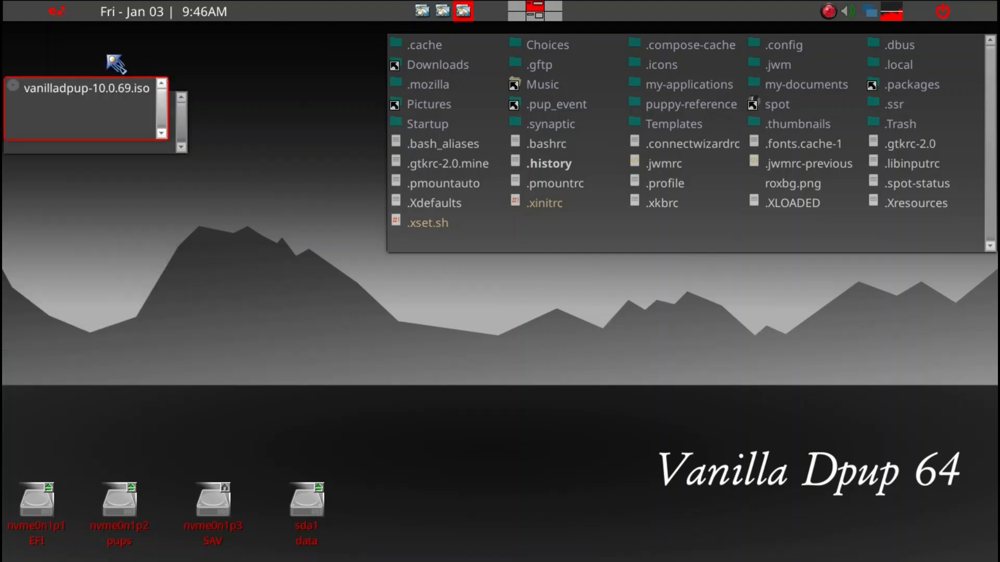
{"action": "left_click", "coordinate": [129, 150]}
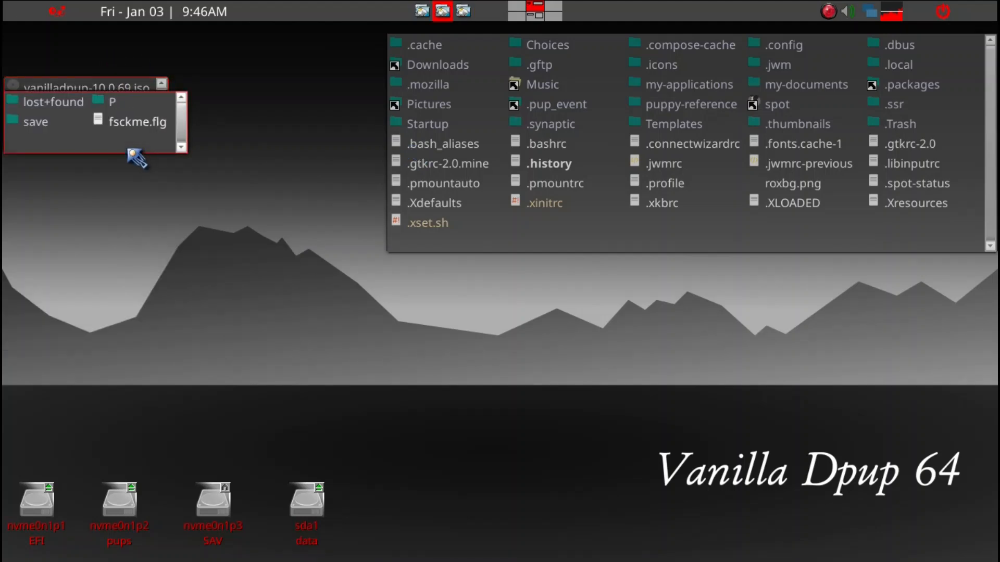
{"action": "key", "text": "alt+F4"}
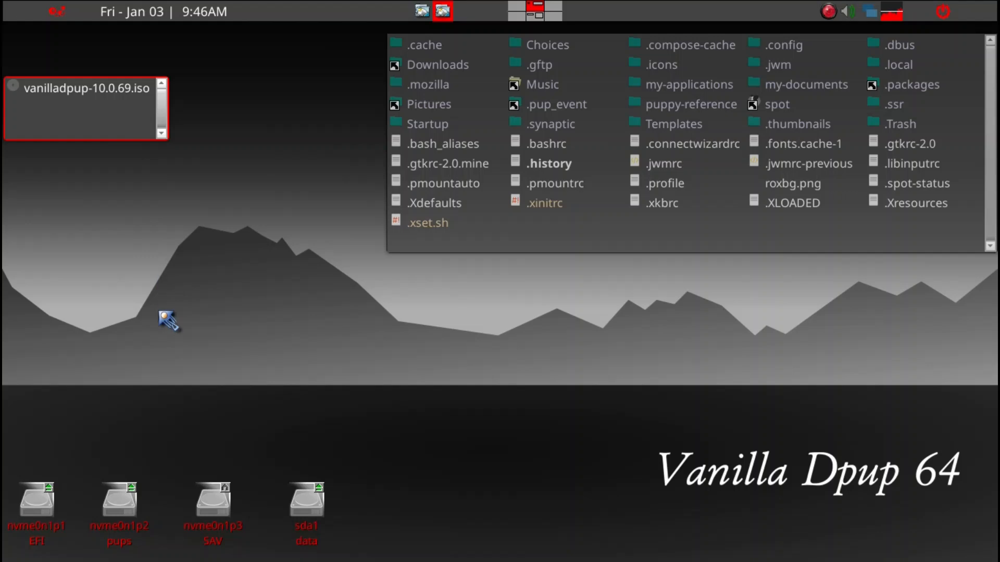
Step: Open the VP folder on the pups partition and move its window clear of the ISO's folder window
{"action": "mouse_move", "coordinate": [132, 520]}
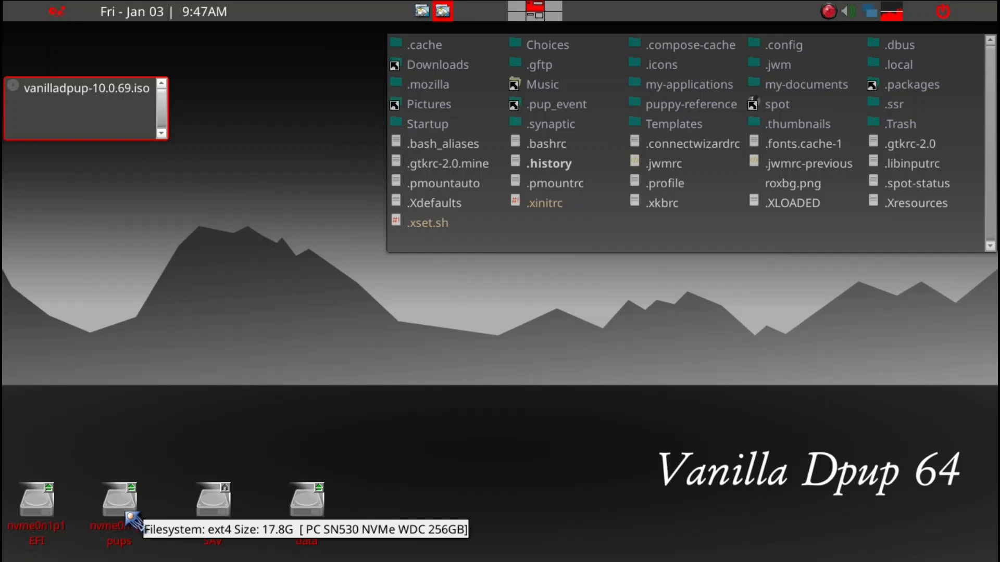
{"action": "left_click", "coordinate": [130, 519]}
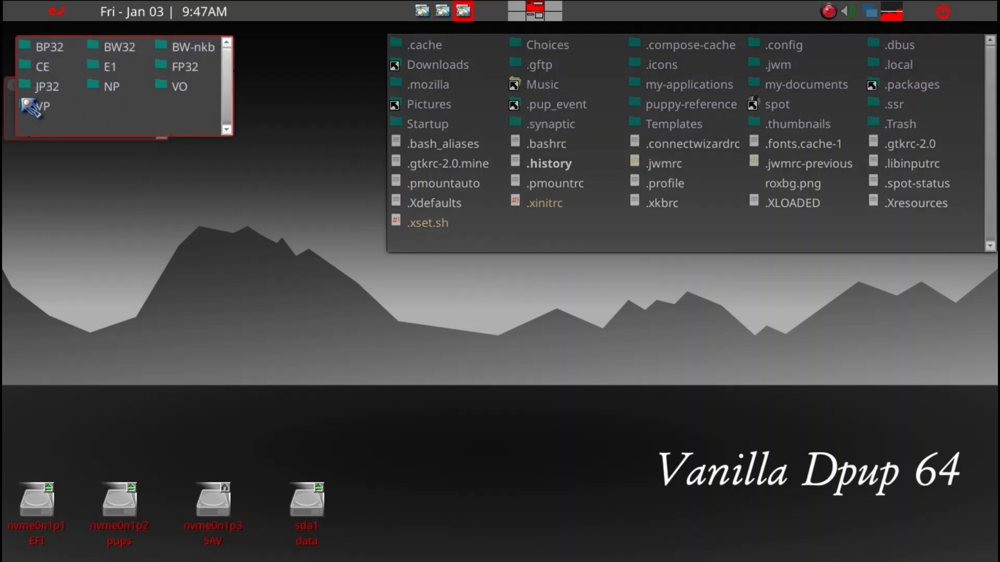
{"action": "left_click", "coordinate": [31, 107]}
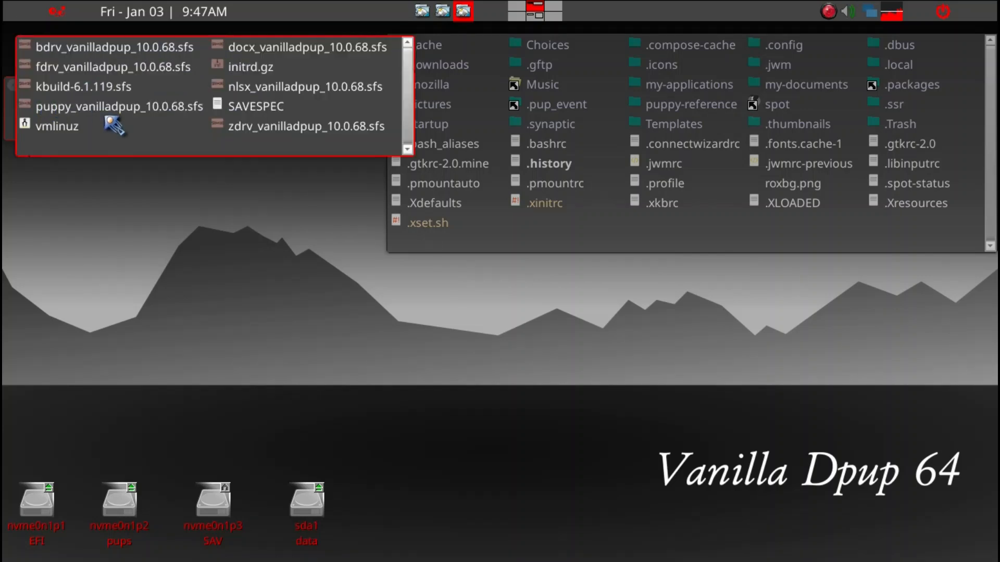
{"action": "left_click_drag", "start_coordinate": [137, 129], "coordinate": [226, 283]}
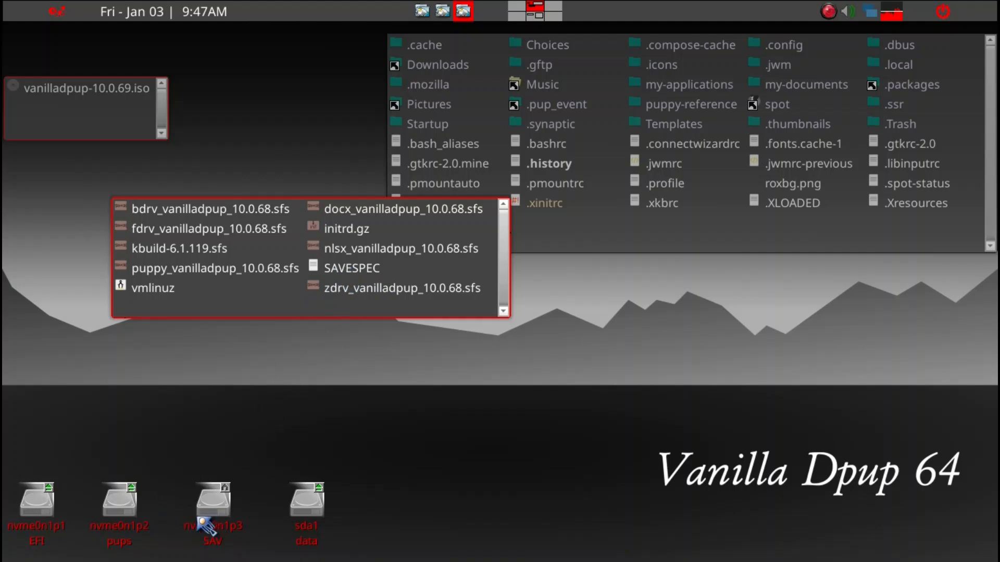
Step: Examine the save folder on the SAV partition for the Vanilla Dpup save, and close its window
{"action": "mouse_move", "coordinate": [214, 518]}
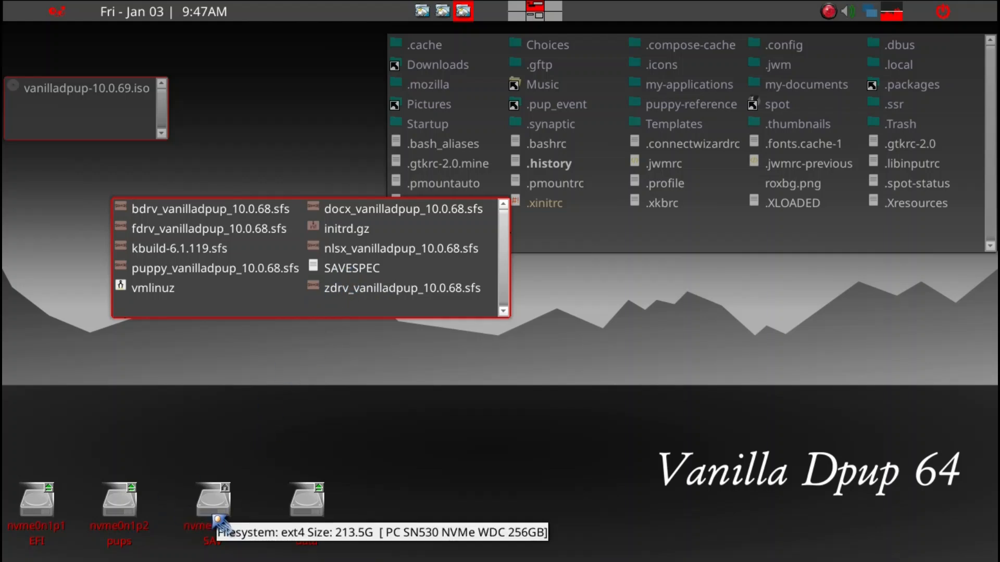
{"action": "left_click", "coordinate": [215, 518]}
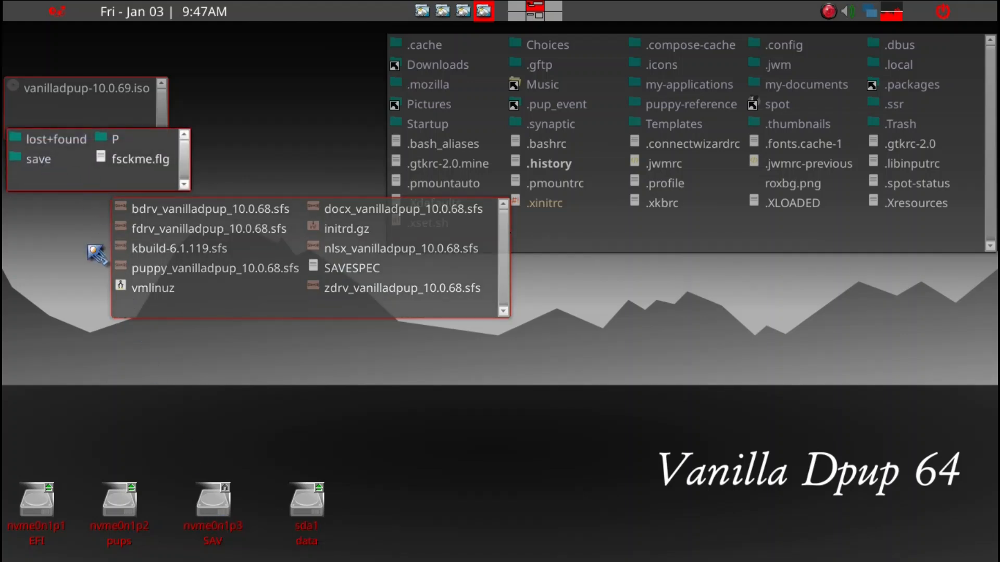
{"action": "left_click", "coordinate": [44, 166]}
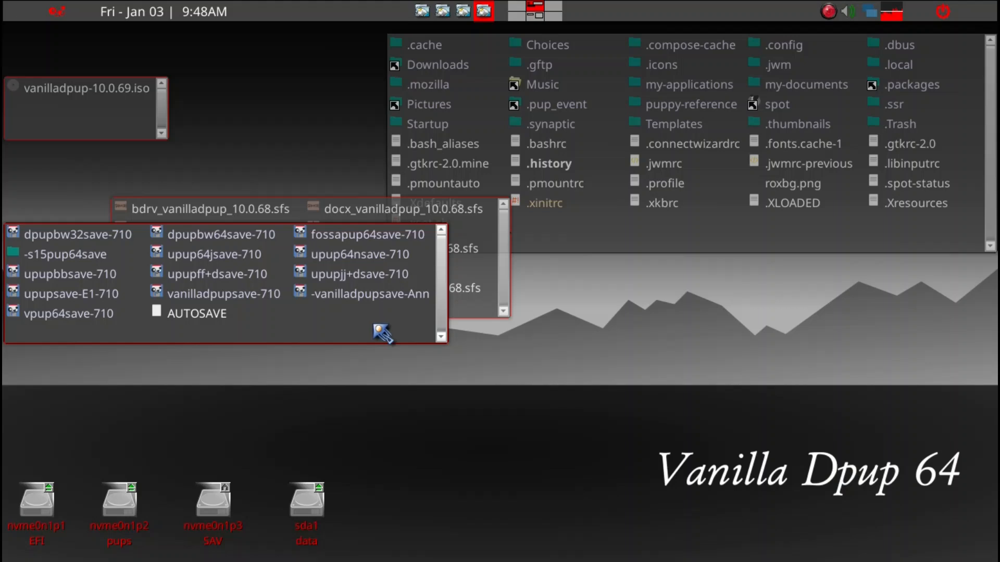
{"action": "key", "text": "ctrl+q"}
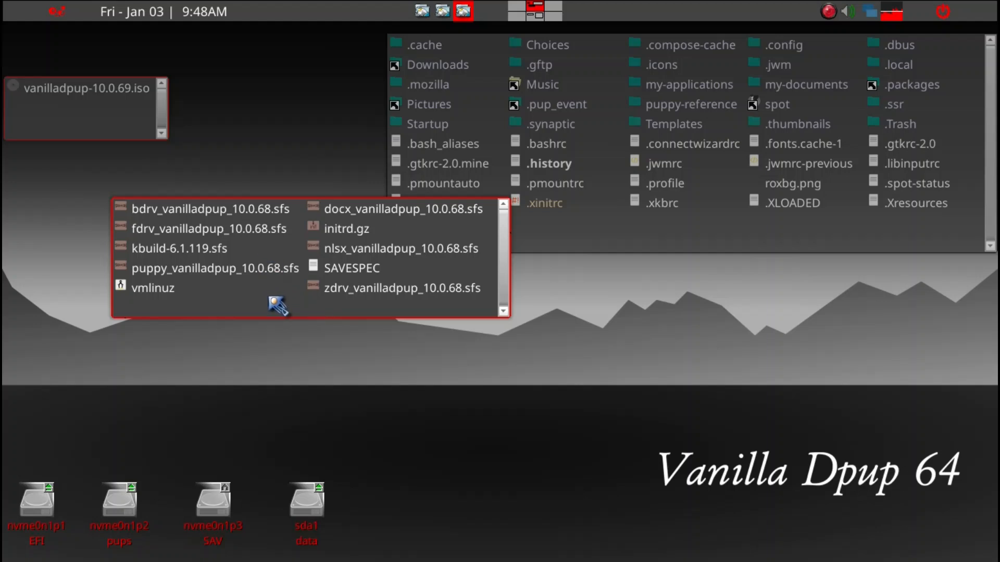
Step: Return to the VP folder from the pups partition's folder list and place its window directly beneath the ISO's folder window
{"action": "key", "text": "ctrl+q"}
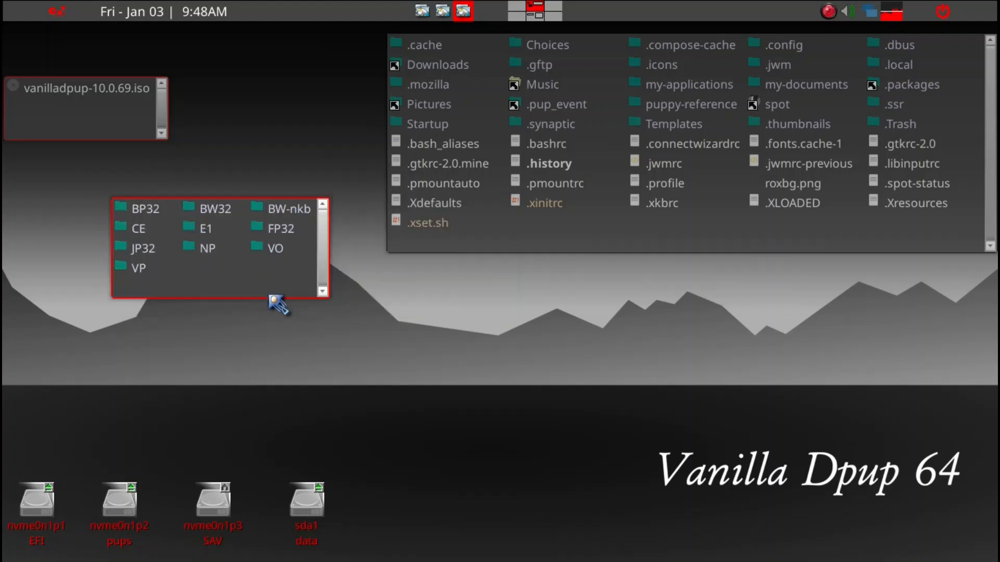
{"action": "left_click", "coordinate": [144, 272]}
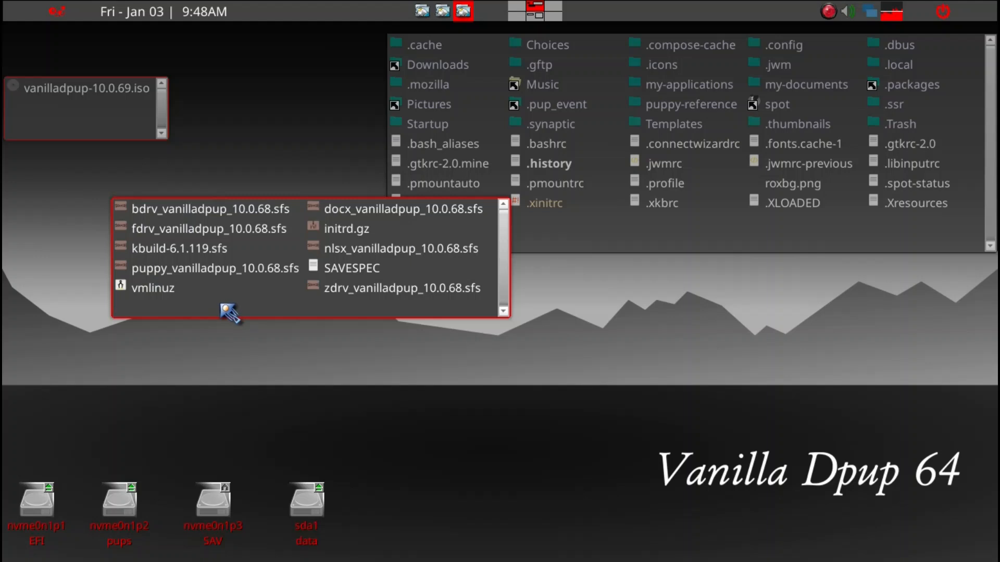
{"action": "left_click_drag", "start_coordinate": [234, 309], "coordinate": [137, 294]}
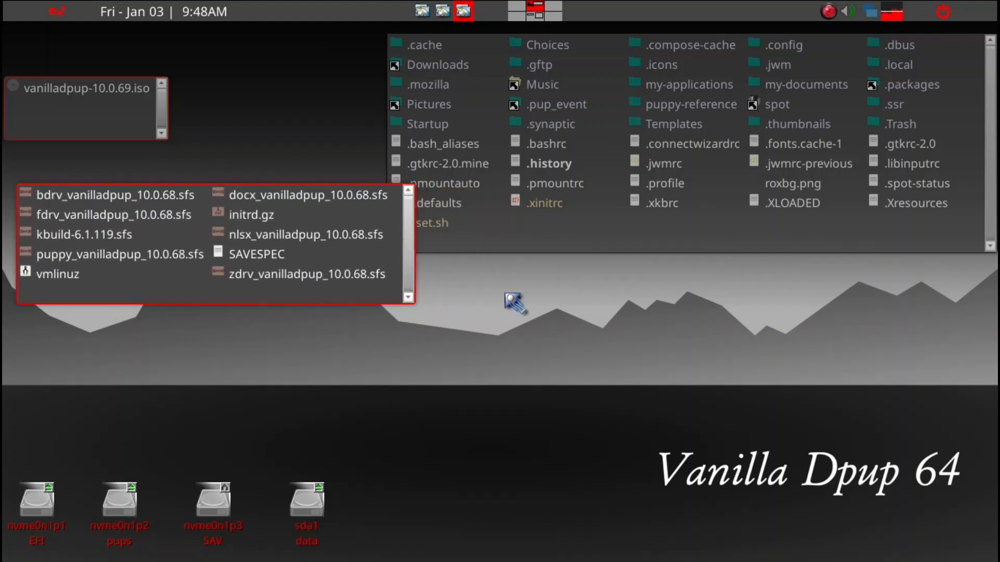
Step: Mount vanilladpup-10.0.69.iso and tile its contents window beside the VP folder with no files selected
{"action": "double_click", "coordinate": [114, 93]}
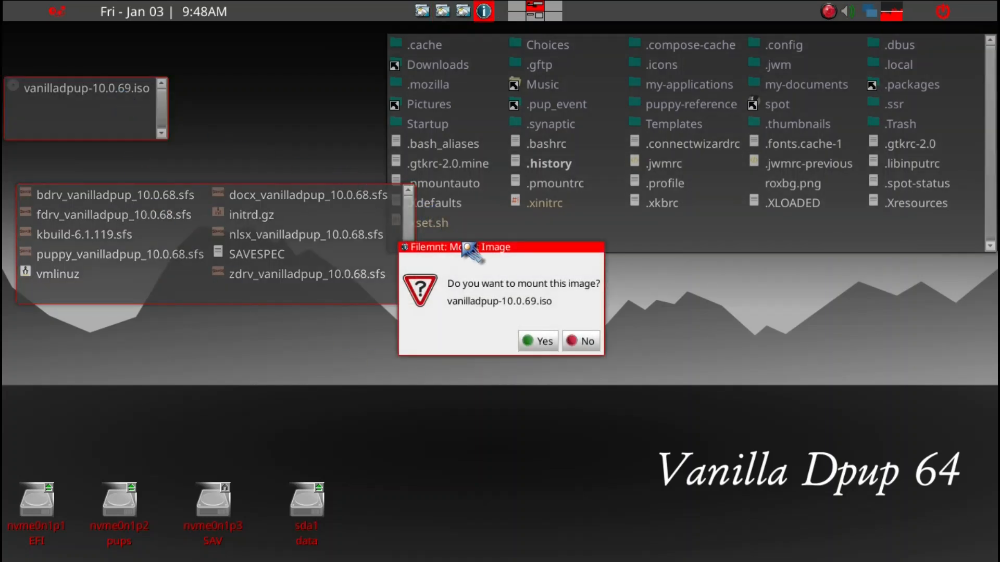
{"action": "left_click", "coordinate": [541, 344]}
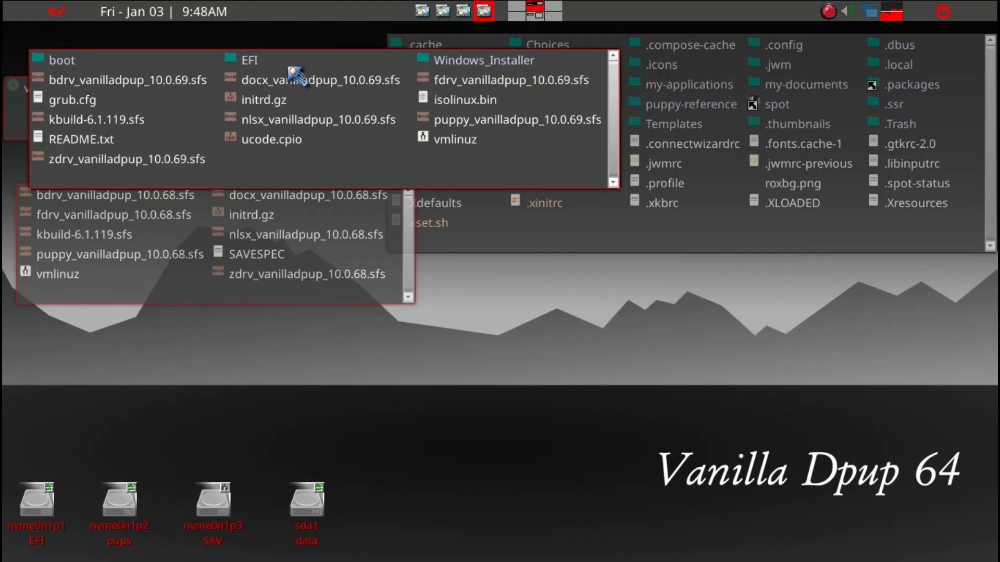
{"action": "left_click_drag", "start_coordinate": [290, 67], "coordinate": [335, 84]}
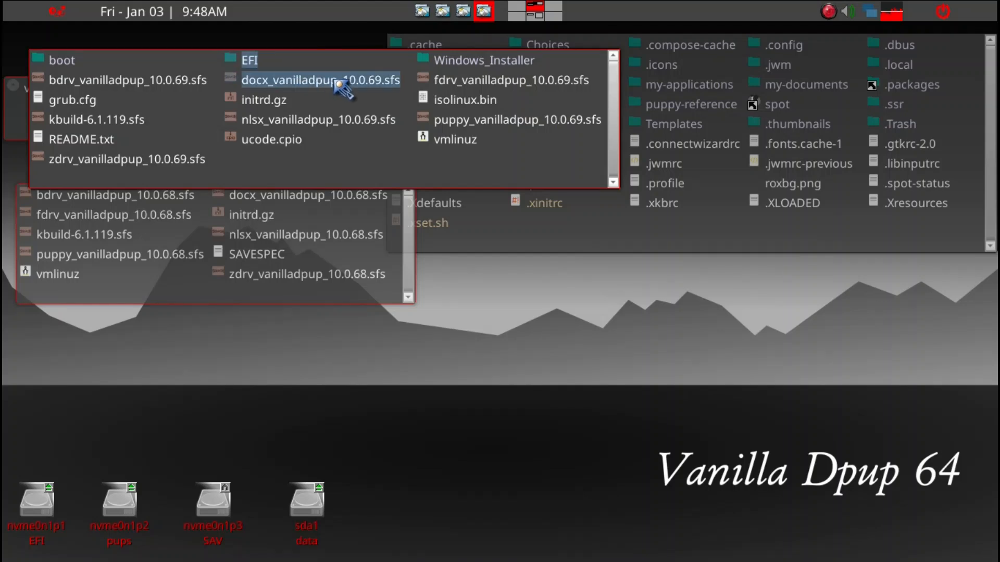
{"action": "key", "text": "super+Right"}
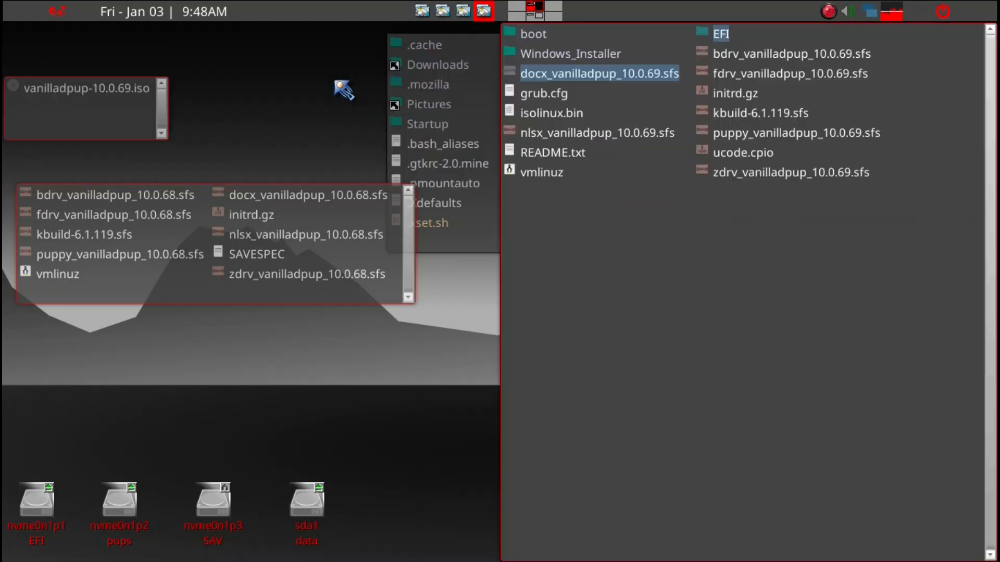
{"action": "left_click", "coordinate": [681, 320]}
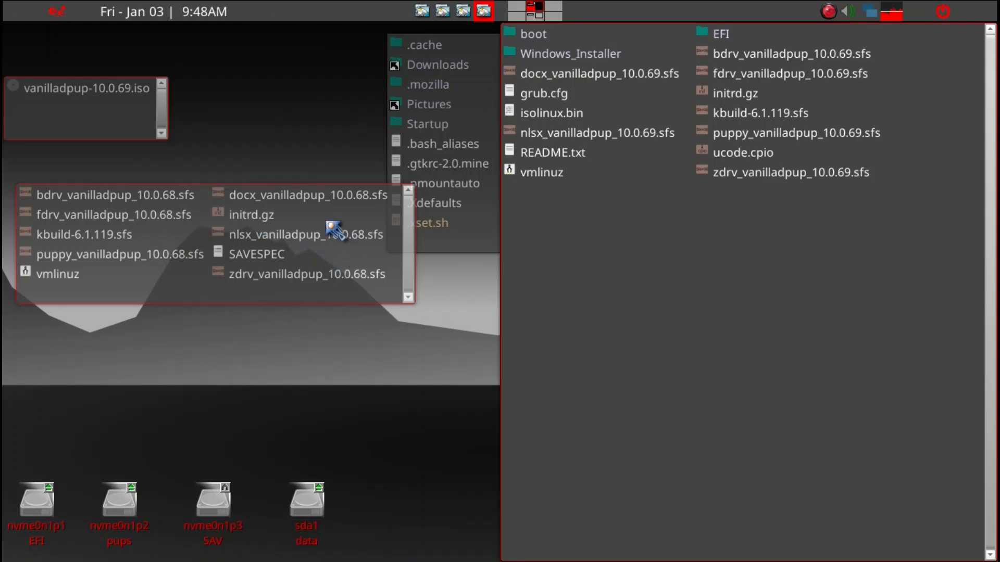
Step: Delete all files in the VP folder except SAVESPEC
{"action": "left_click", "coordinate": [226, 296]}
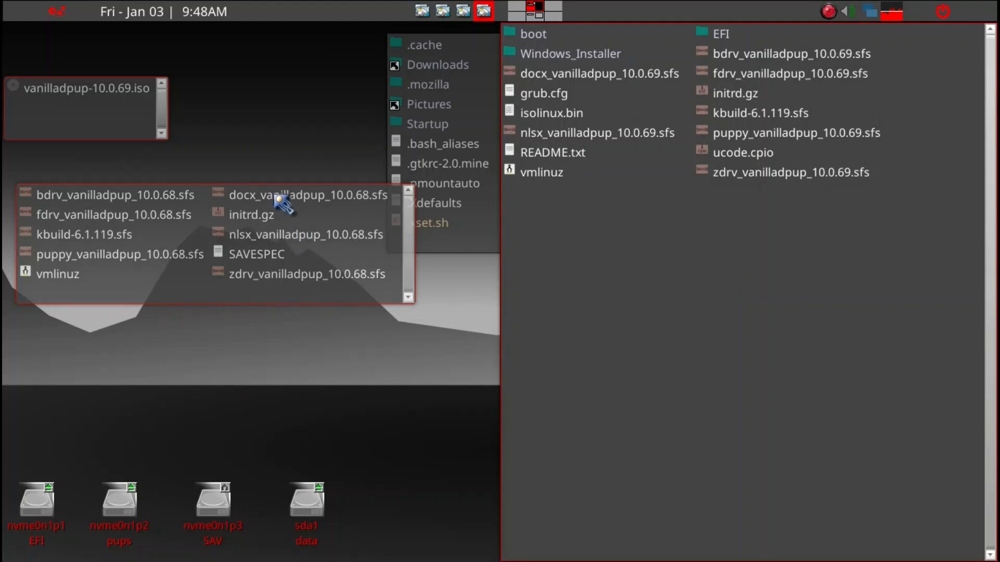
{"action": "left_click", "coordinate": [99, 290]}
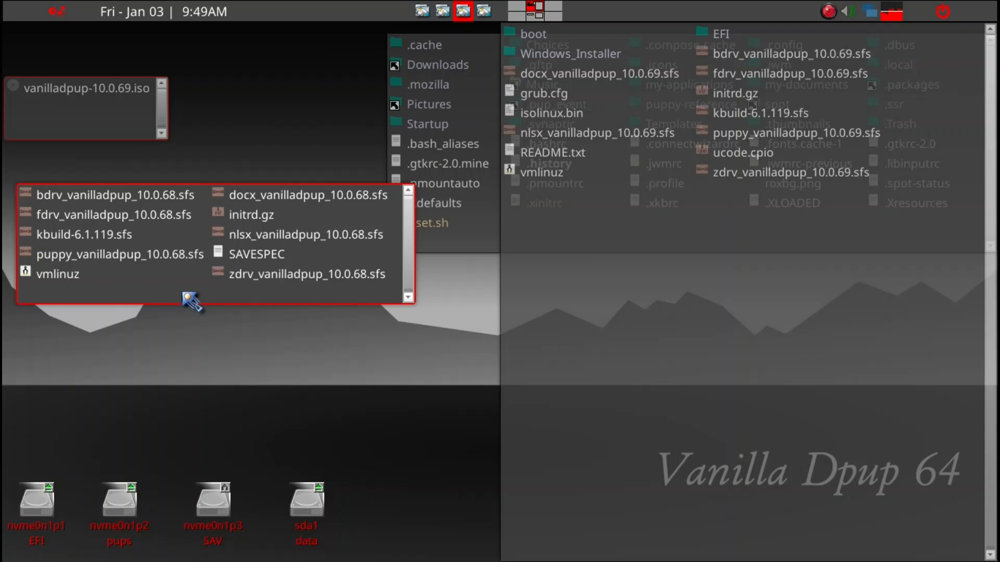
{"action": "key", "text": "ctrl+a"}
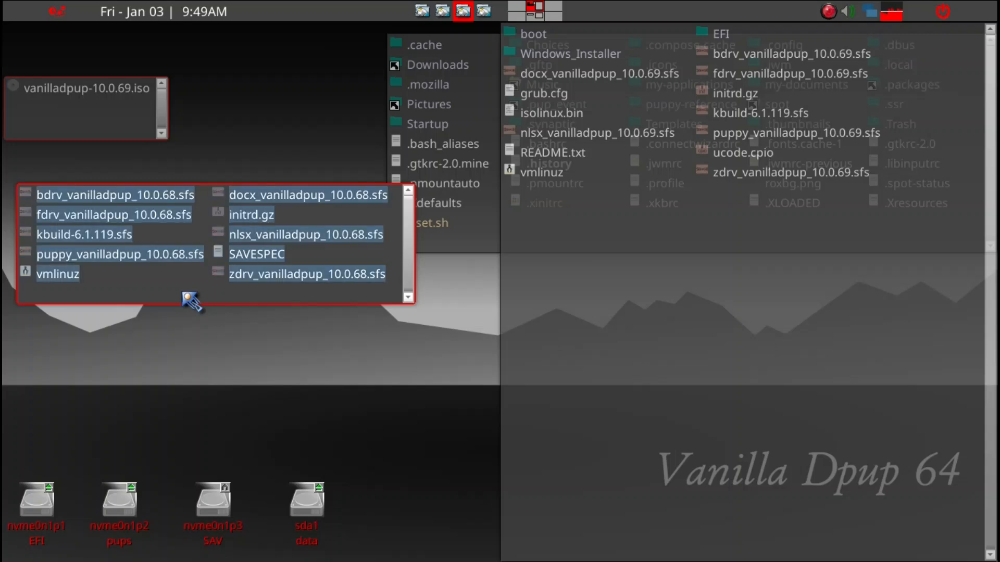
{"action": "left_click", "coordinate": [237, 255], "text": "ctrl"}
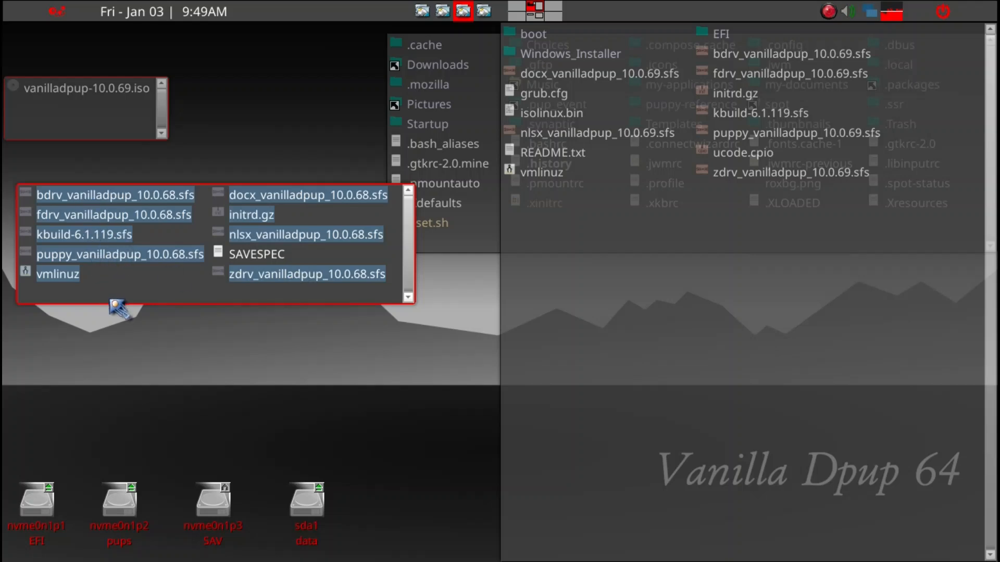
{"action": "key", "text": "Delete"}
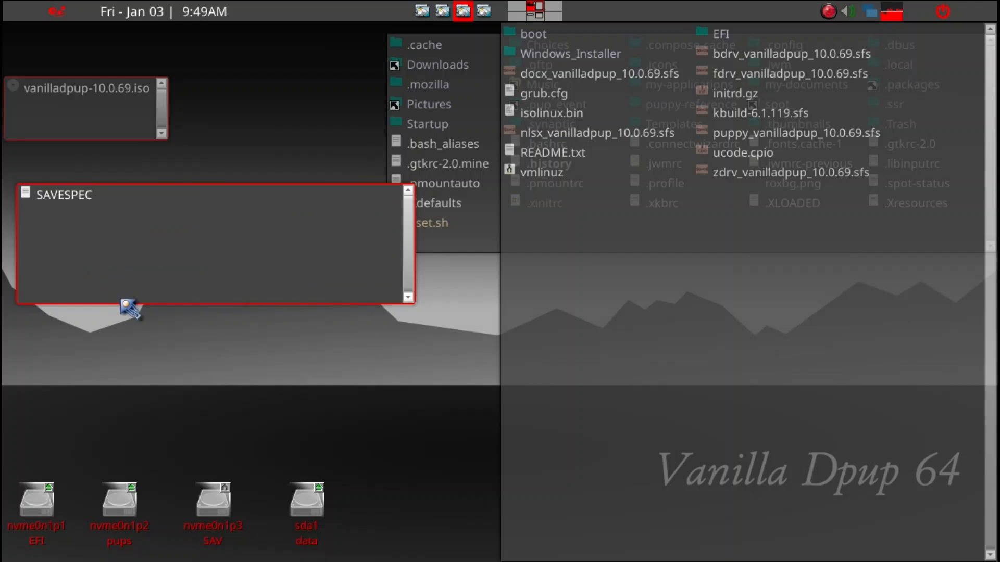
Step: Copy all of the mounted ISO's .sfs files plus vmlinuz and initrd.gz into the VP folder, and check the copied files
{"action": "left_click", "coordinate": [611, 315]}
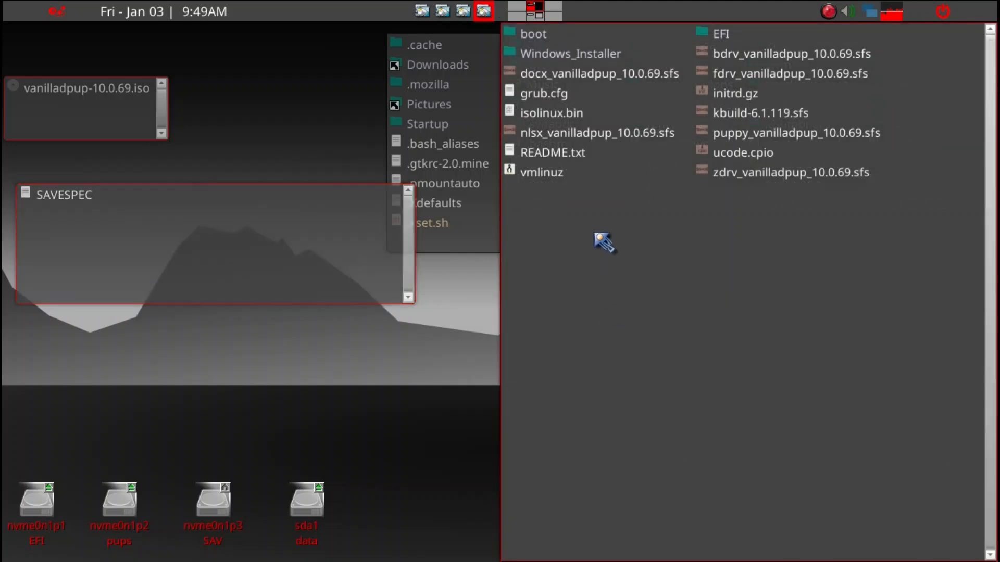
{"action": "left_click", "coordinate": [811, 177]}
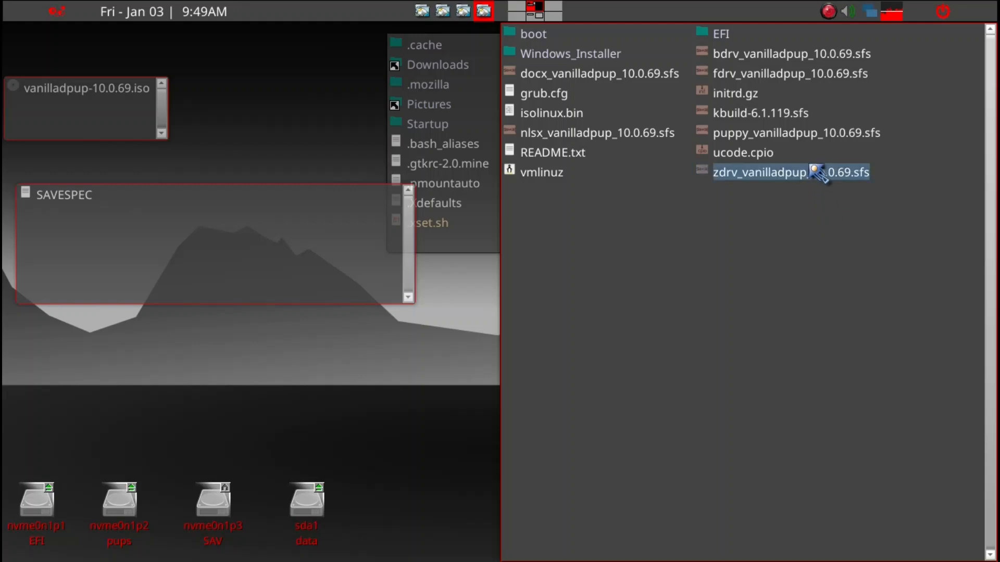
{"action": "left_click", "coordinate": [850, 136], "text": "ctrl"}
{"action": "left_click", "coordinate": [798, 116], "text": "ctrl"}
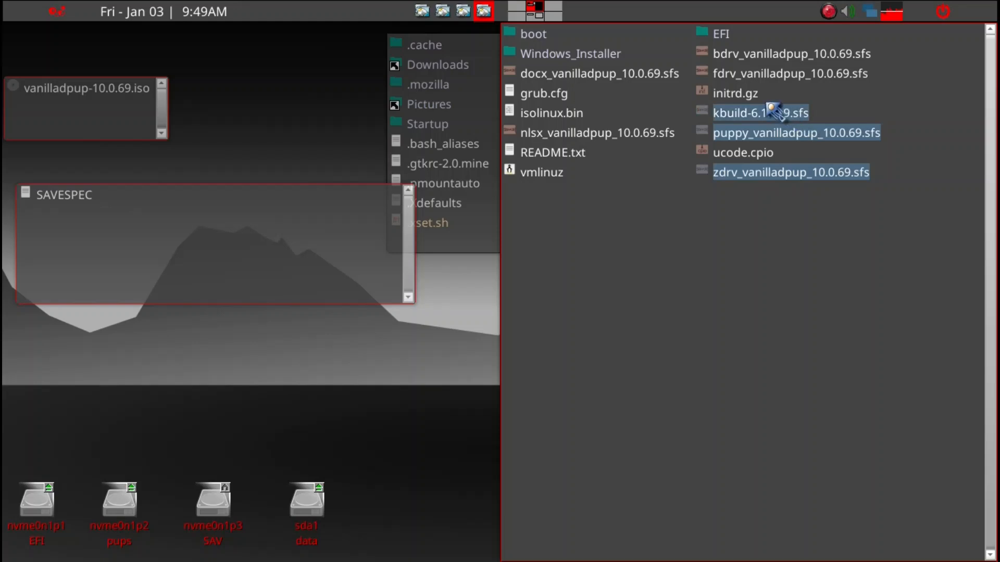
{"action": "left_click", "coordinate": [786, 55], "text": "ctrl"}
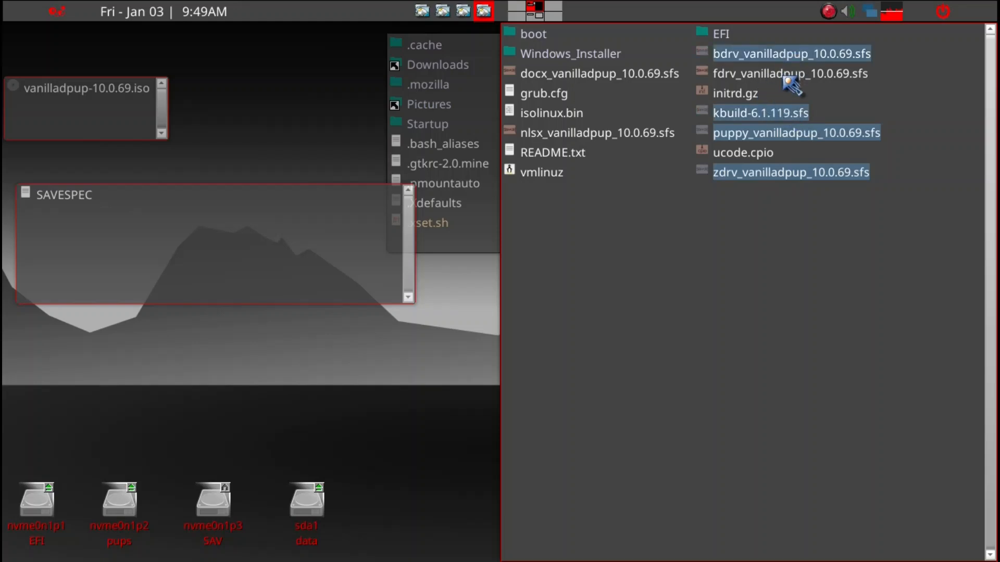
{"action": "left_click", "coordinate": [786, 73], "text": "ctrl"}
{"action": "left_click", "coordinate": [631, 77], "text": "ctrl"}
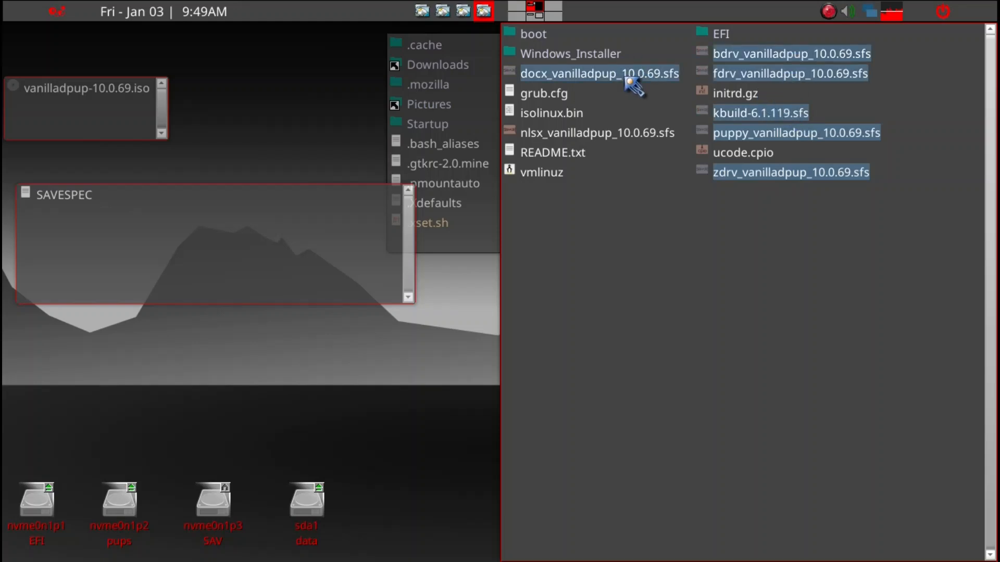
{"action": "left_click", "coordinate": [572, 133], "text": "ctrl"}
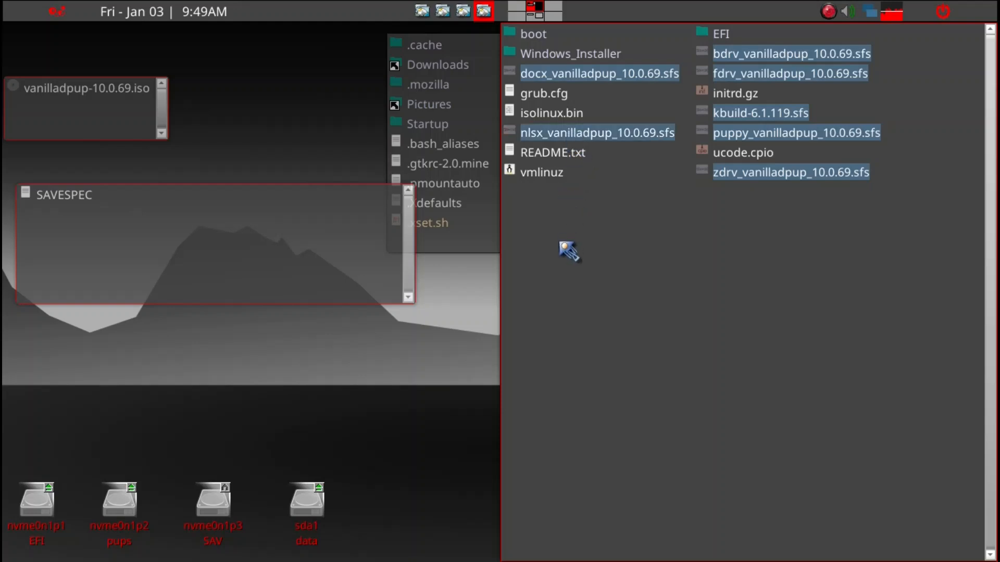
{"action": "left_click", "coordinate": [551, 176], "text": "ctrl"}
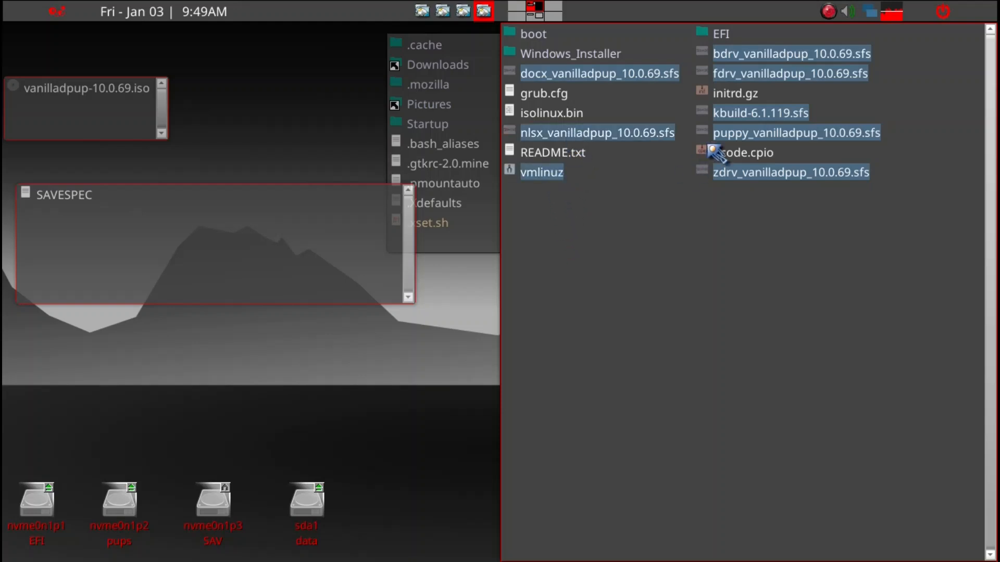
{"action": "left_click", "coordinate": [739, 101], "text": "ctrl"}
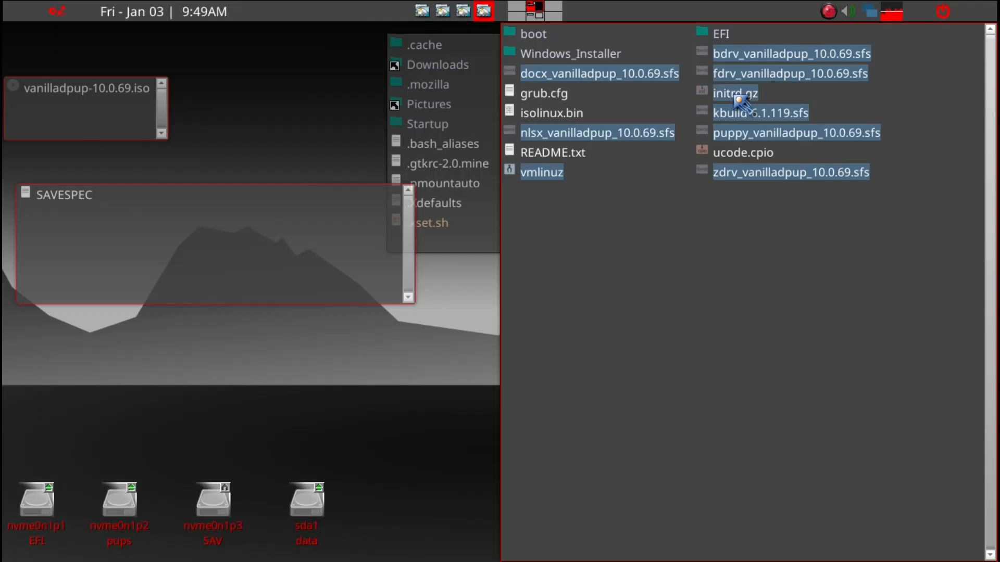
{"action": "left_click_drag", "start_coordinate": [739, 100], "coordinate": [138, 242]}
{"action": "left_click", "coordinate": [128, 228]}
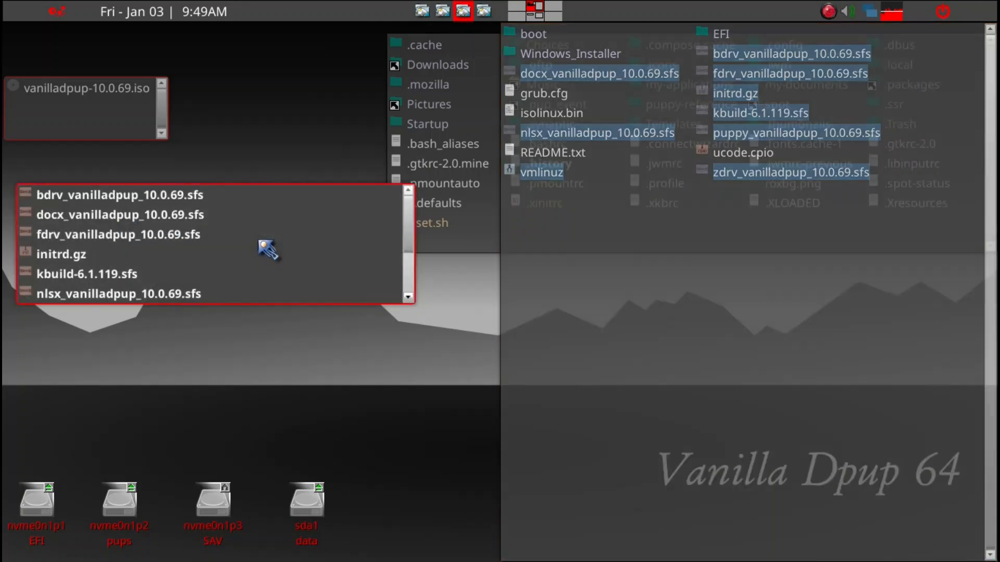
{"action": "scroll", "coordinate": [268, 250], "scroll_direction": "down", "scroll_amount": 2}
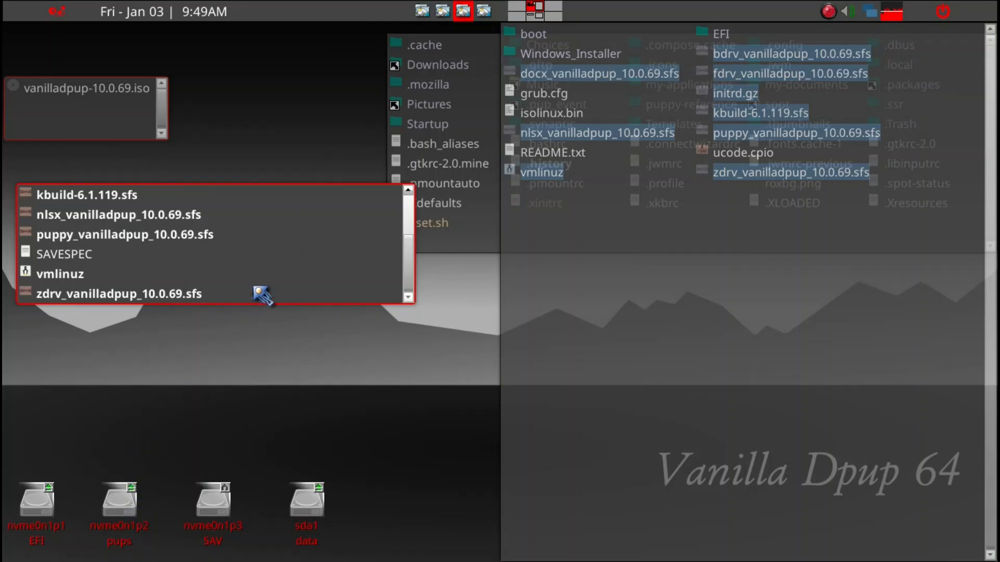
Step: Close the windows of the VP folder, the mounted ISO, the ISO's folder and the home folder
{"action": "key", "text": "ctrl+q"}
{"action": "left_click", "coordinate": [680, 276]}
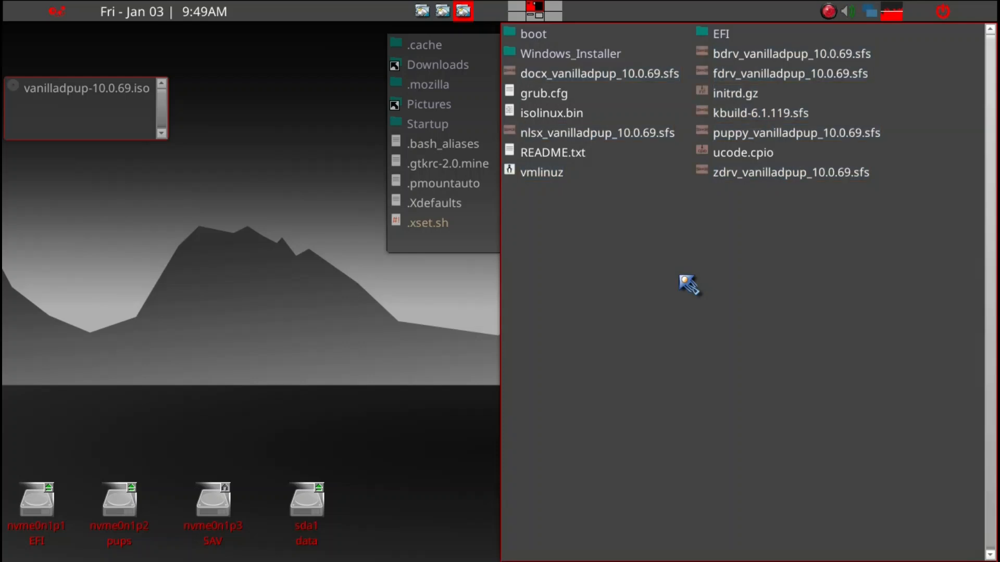
{"action": "key", "text": "ctrl+q"}
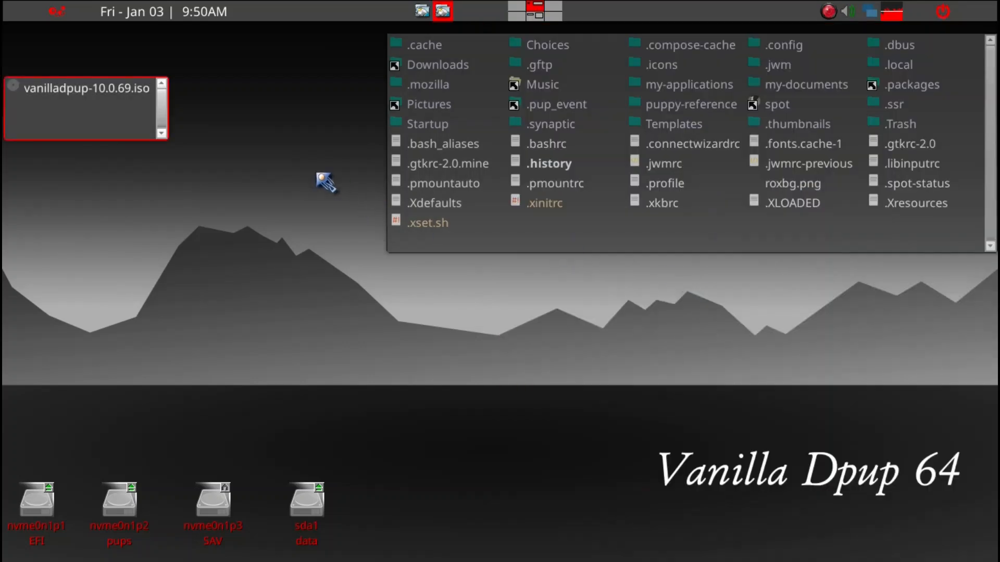
{"action": "key", "text": "ctrl+q"}
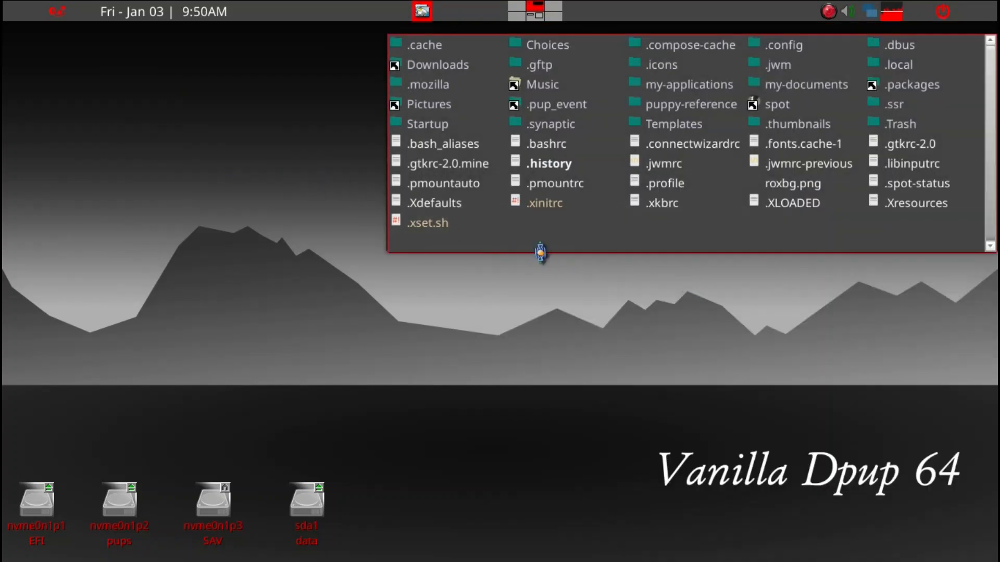
{"action": "key", "text": "ctrl+q"}
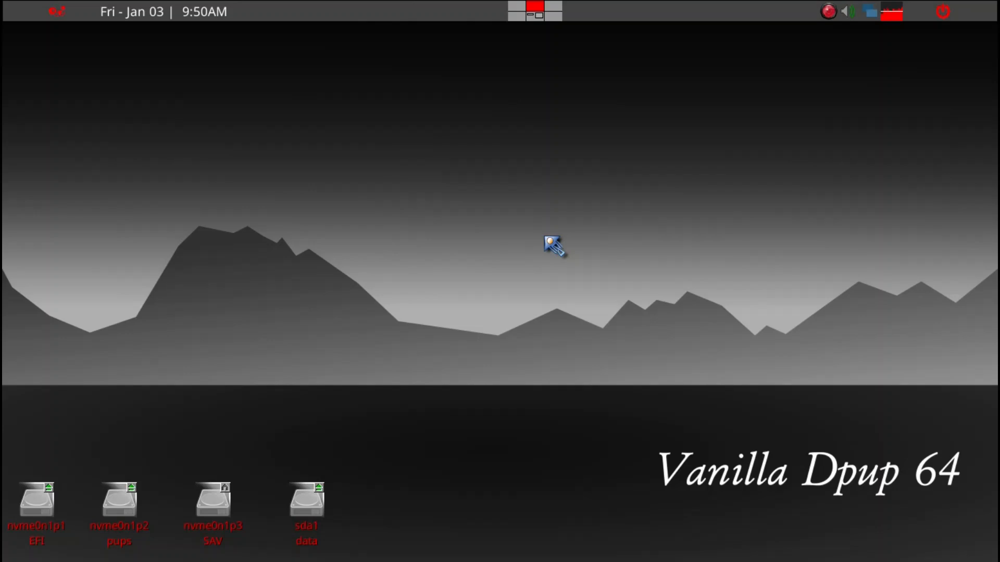
Step: On the virtual desktop below, close the file window and review the notes on replacing the VP files and reusing the save partition
{"action": "key", "text": "ctrl+alt+Down"}
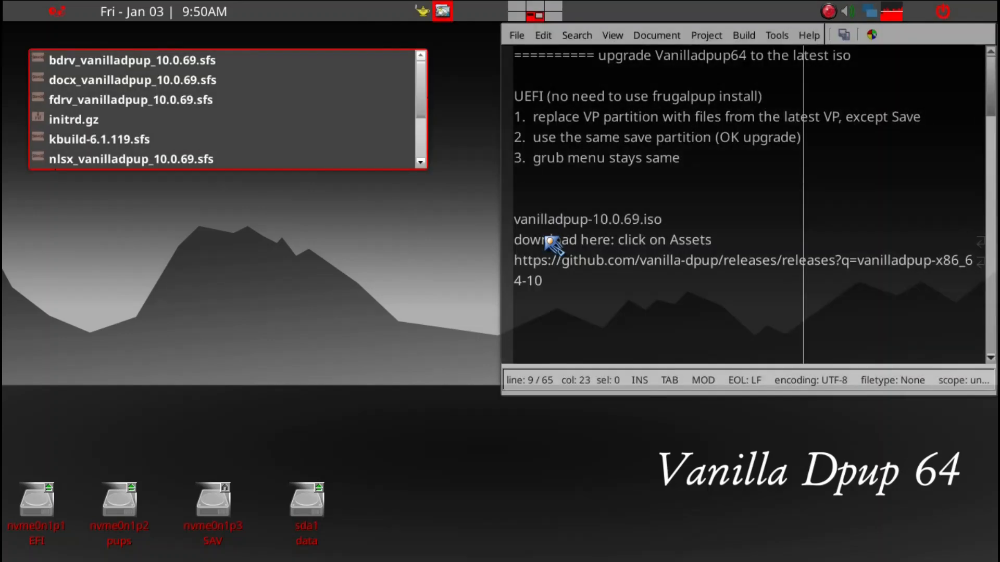
{"action": "key", "text": "ctrl+q"}
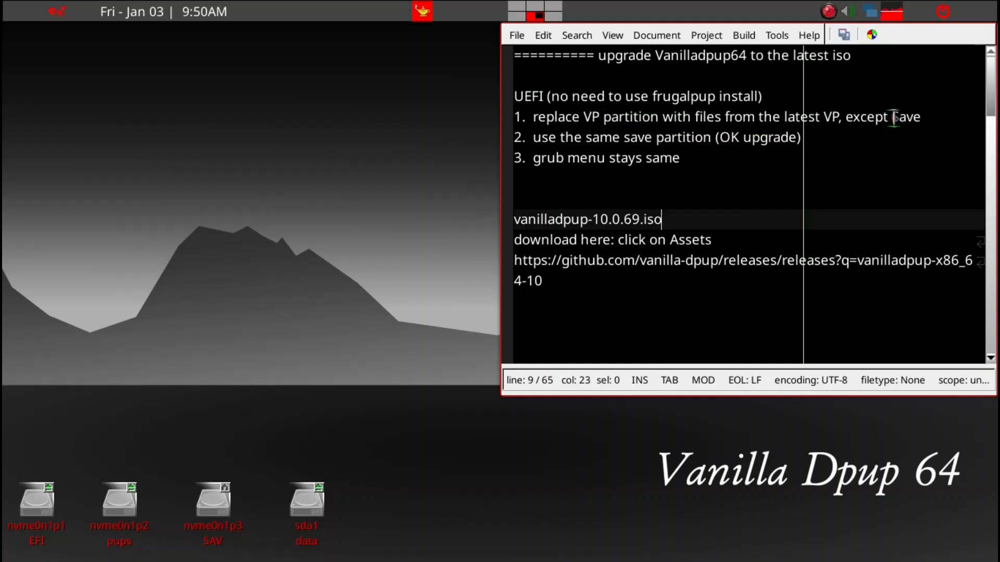
{"action": "left_click", "coordinate": [920, 118]}
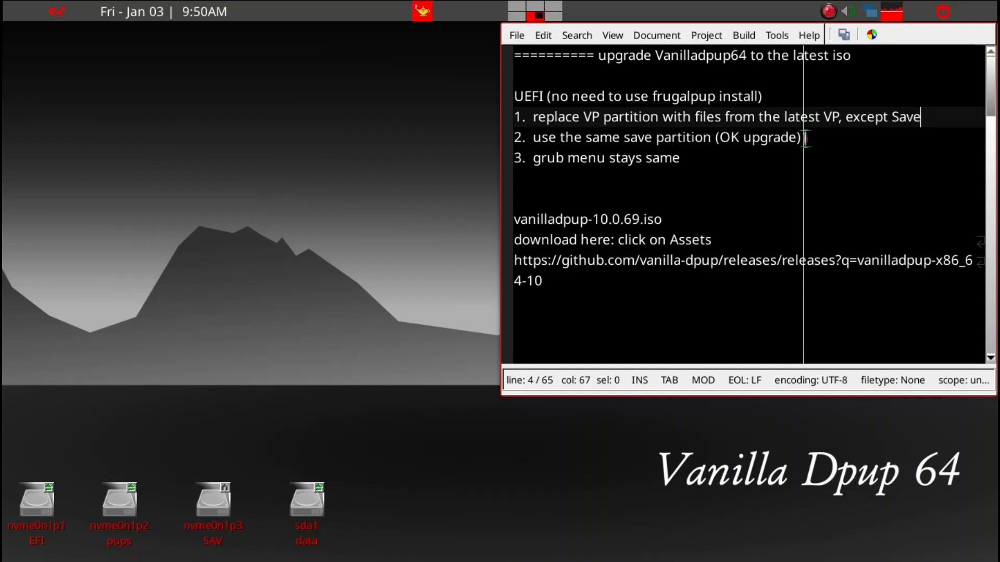
{"action": "left_click", "coordinate": [805, 139]}
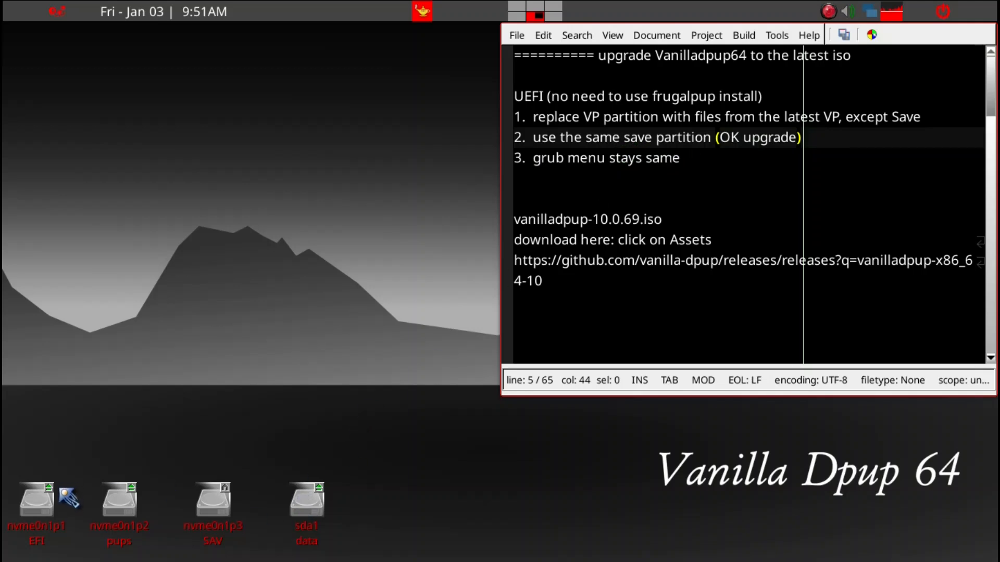
Step: Open grub.cfg from the EFI partition in Geany
{"action": "left_click", "coordinate": [46, 514]}
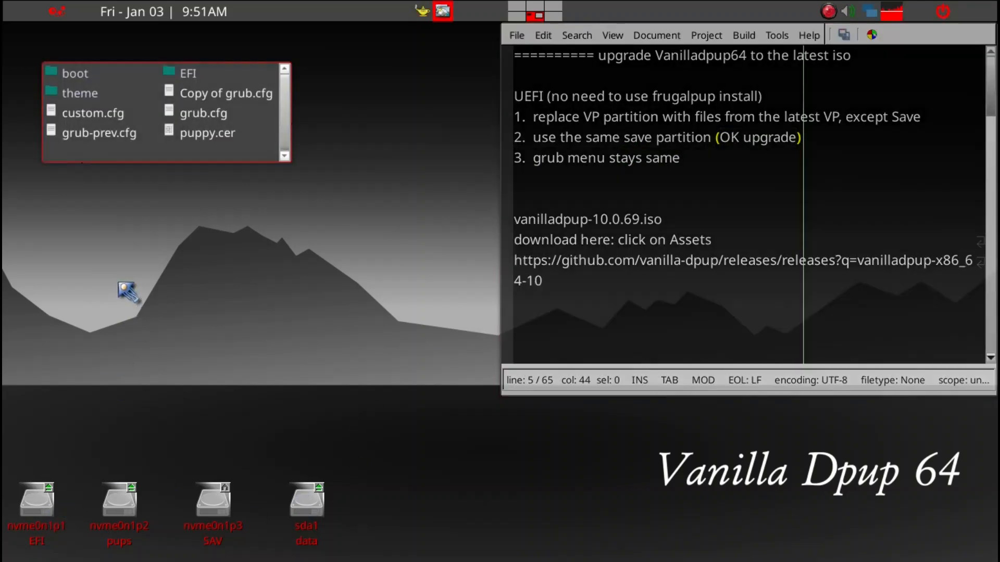
{"action": "right_click", "coordinate": [204, 118]}
{"action": "mouse_move", "coordinate": [204, 119]}
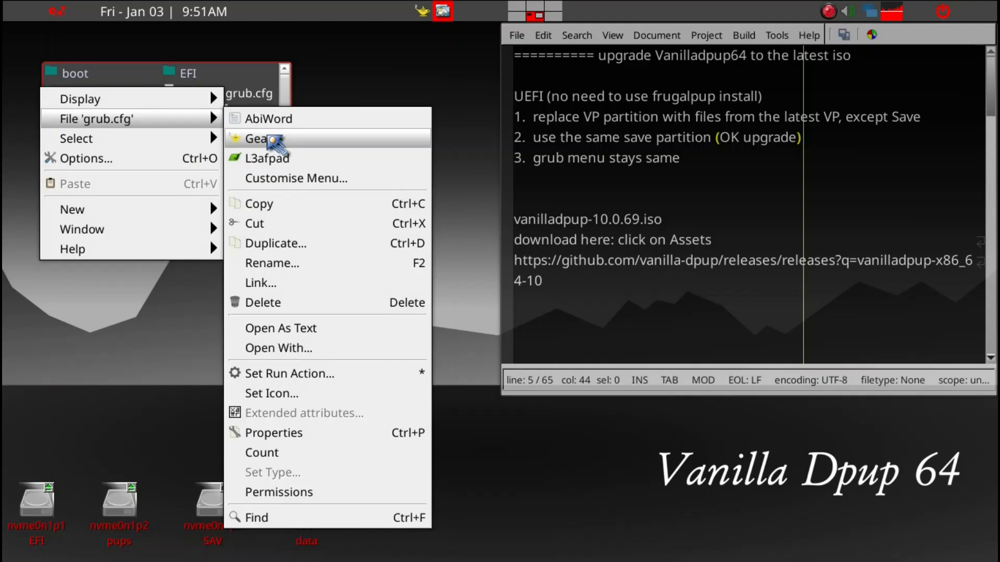
{"action": "left_click", "coordinate": [269, 137]}
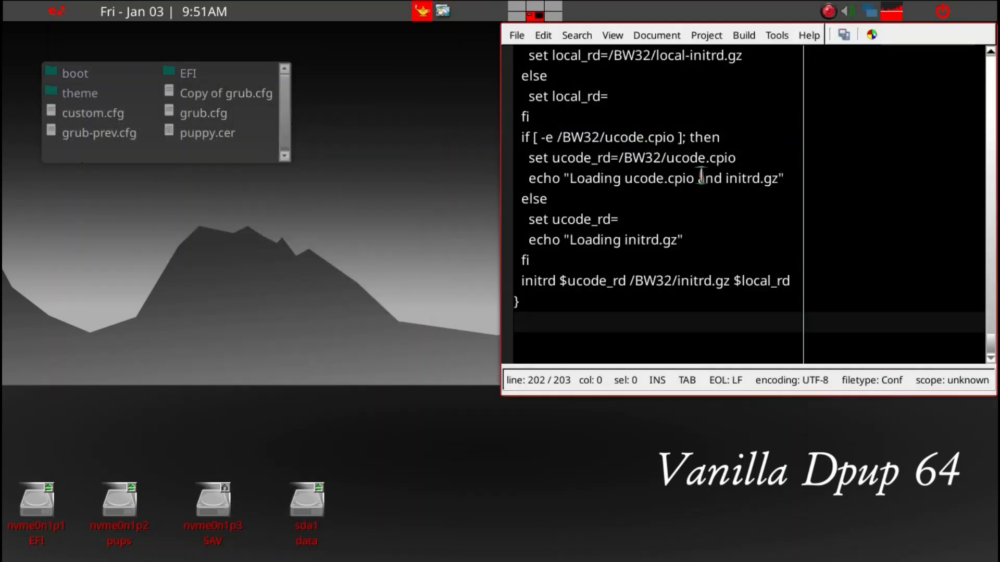
Step: Look through the boot entries in grub.cfg for the VP menu entry
{"action": "scroll", "coordinate": [702, 176], "scroll_direction": "up", "scroll_amount": 3}
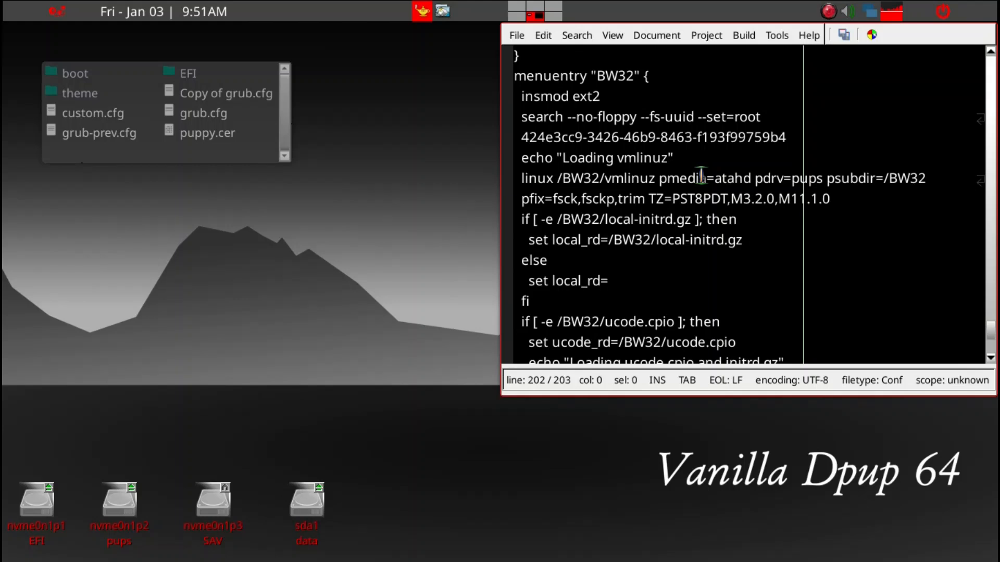
{"action": "scroll", "coordinate": [701, 177], "scroll_direction": "down", "scroll_amount": 3}
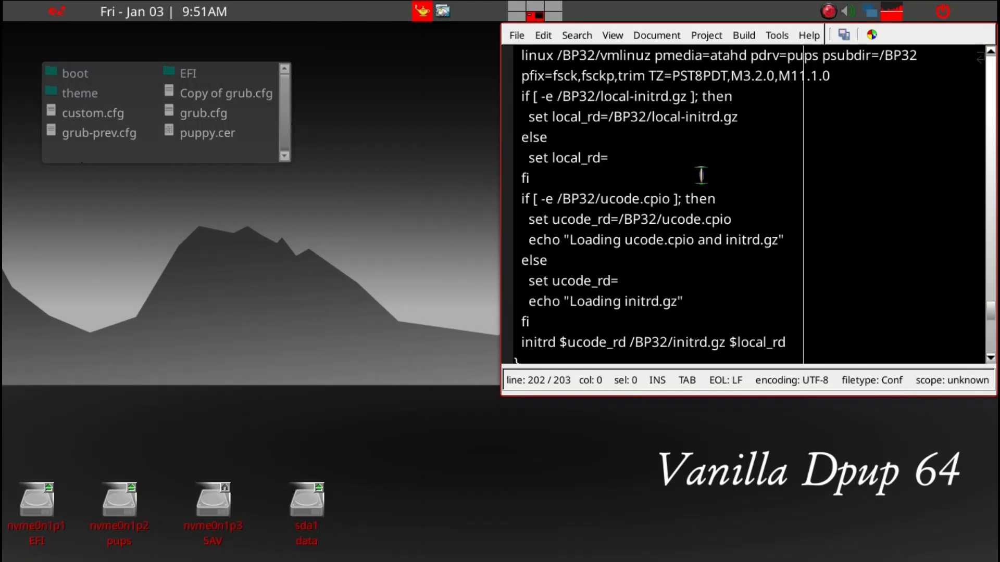
{"action": "scroll", "coordinate": [702, 177], "scroll_direction": "down", "scroll_amount": 1}
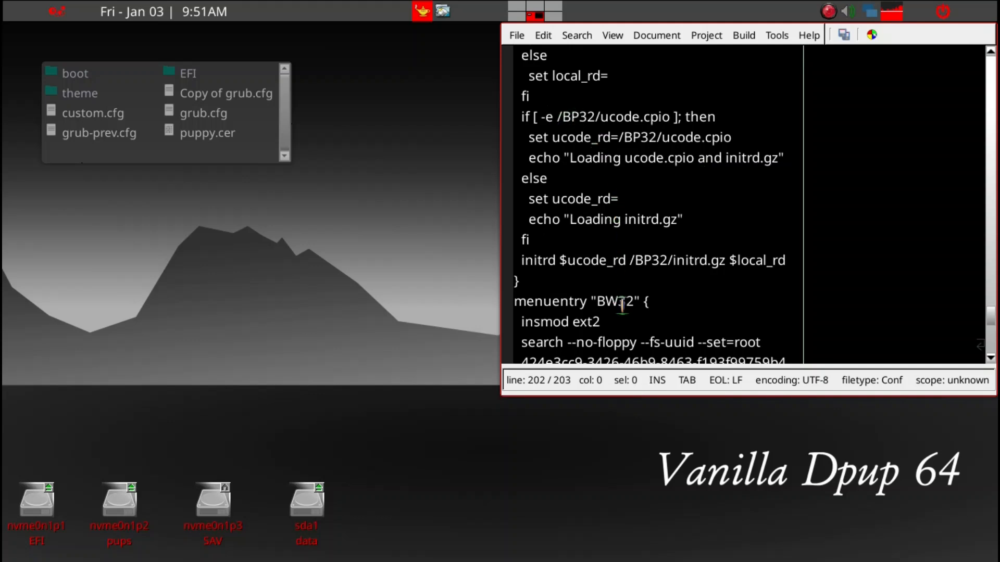
{"action": "left_click", "coordinate": [622, 305]}
{"action": "scroll", "coordinate": [621, 304], "scroll_direction": "up", "scroll_amount": 2}
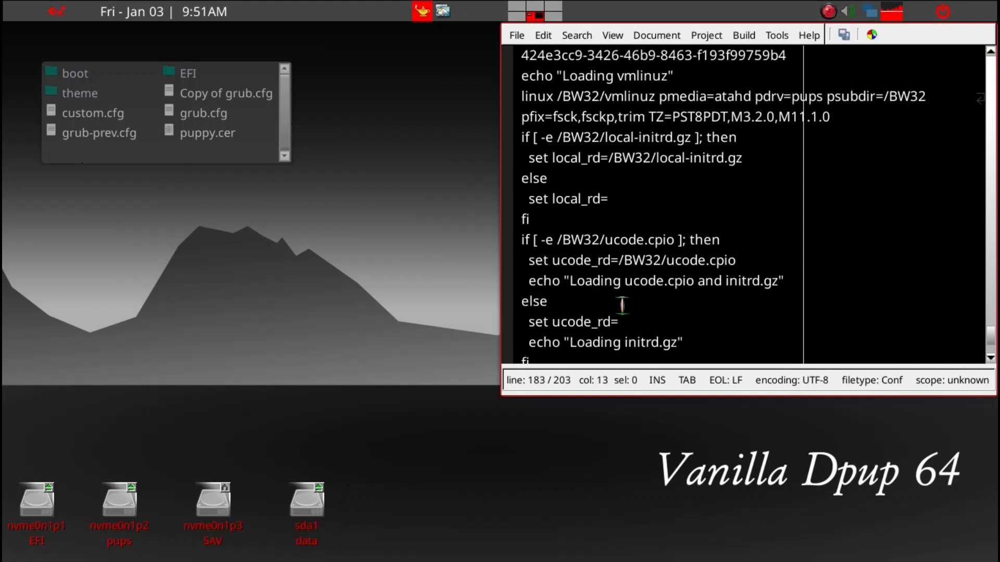
{"action": "scroll", "coordinate": [621, 305], "scroll_direction": "down", "scroll_amount": 2}
{"action": "scroll", "coordinate": [622, 305], "scroll_direction": "up", "scroll_amount": 6}
{"action": "scroll", "coordinate": [622, 304], "scroll_direction": "up", "scroll_amount": 6}
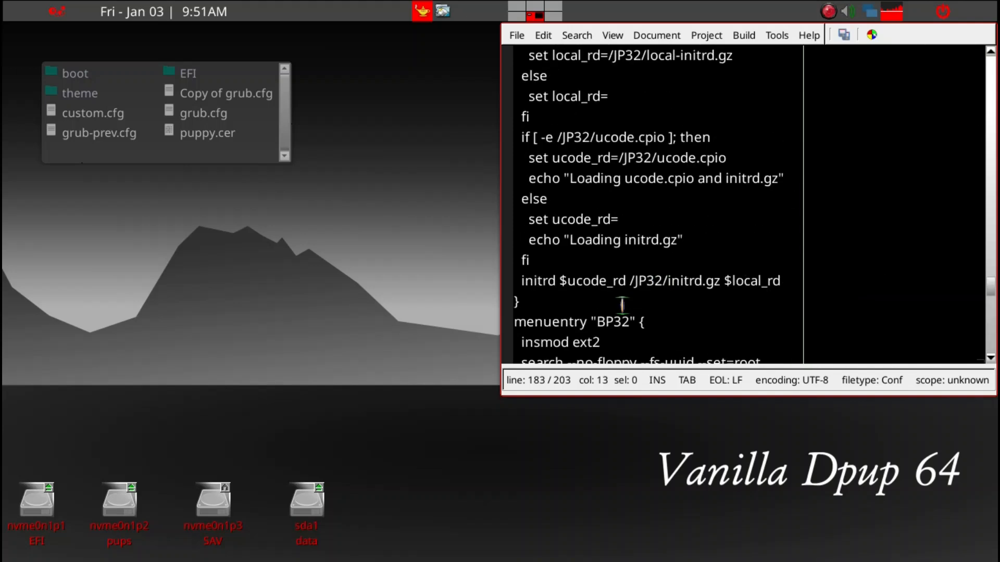
{"action": "scroll", "coordinate": [622, 305], "scroll_direction": "up", "scroll_amount": 5}
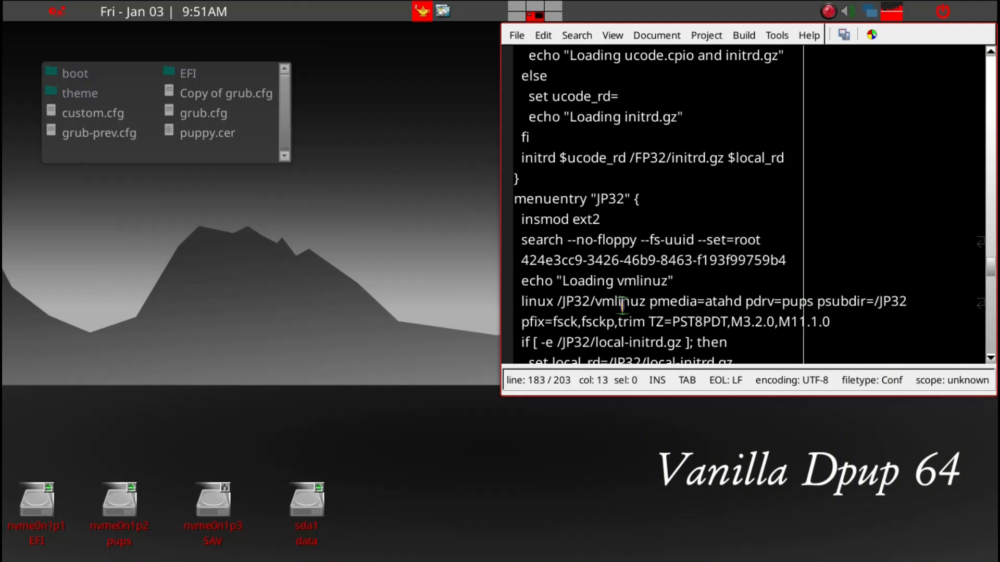
{"action": "scroll", "coordinate": [622, 305], "scroll_direction": "up", "scroll_amount": 4}
{"action": "scroll", "coordinate": [622, 305], "scroll_direction": "up", "scroll_amount": 5}
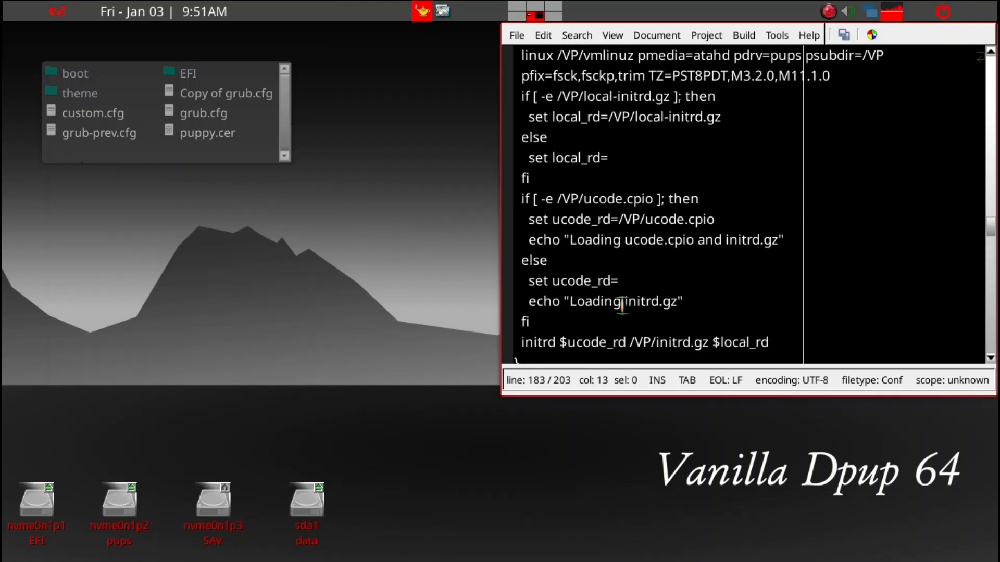
{"action": "scroll", "coordinate": [622, 305], "scroll_direction": "up", "scroll_amount": 1}
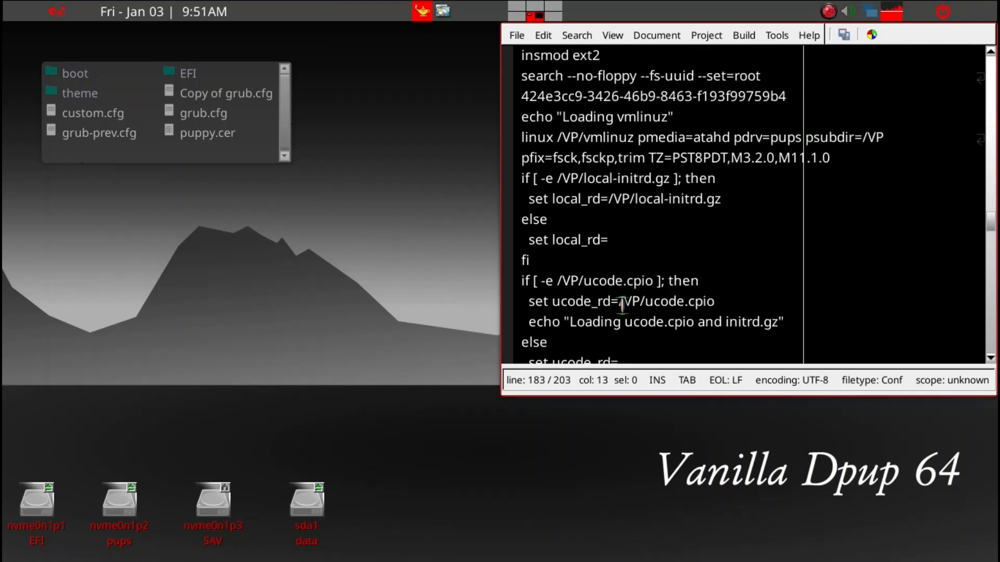
{"action": "scroll", "coordinate": [622, 304], "scroll_direction": "down", "scroll_amount": 1}
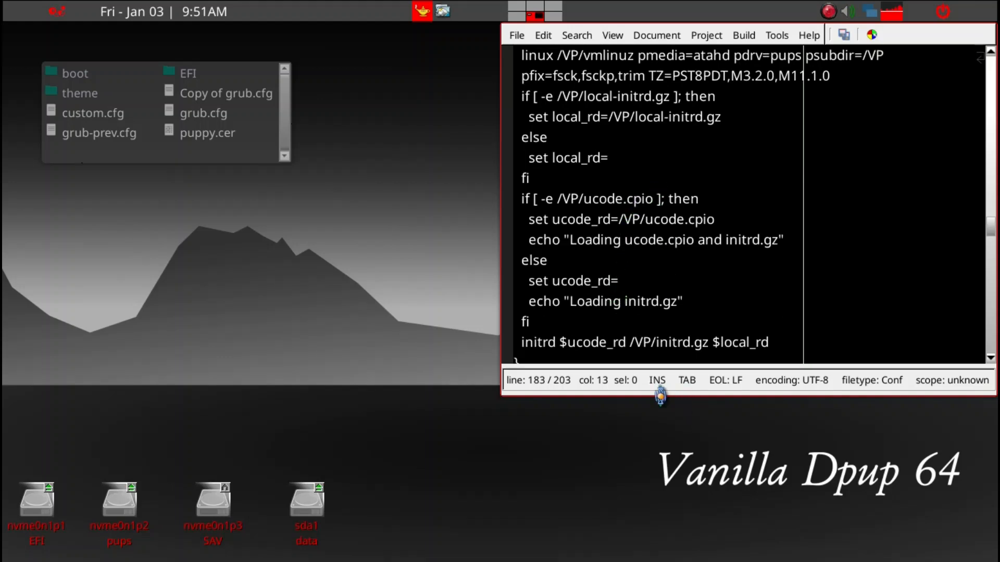
Step: Make the editor window taller, examine the complete VP menu entry, and return to the EFI partition's window
{"action": "left_click_drag", "start_coordinate": [660, 397], "coordinate": [665, 524]}
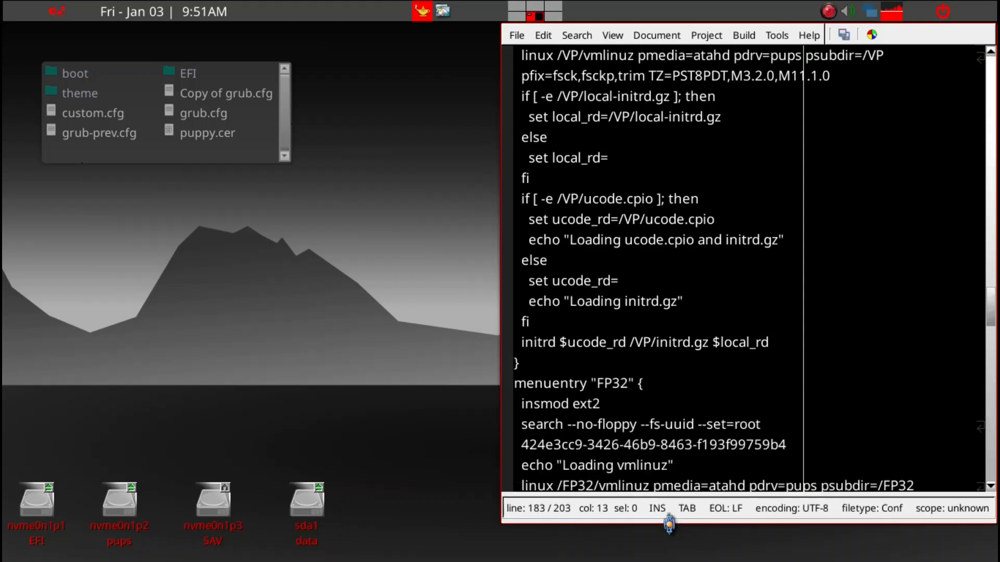
{"action": "left_click", "coordinate": [619, 344]}
{"action": "scroll", "coordinate": [621, 354], "scroll_direction": "up", "scroll_amount": 3}
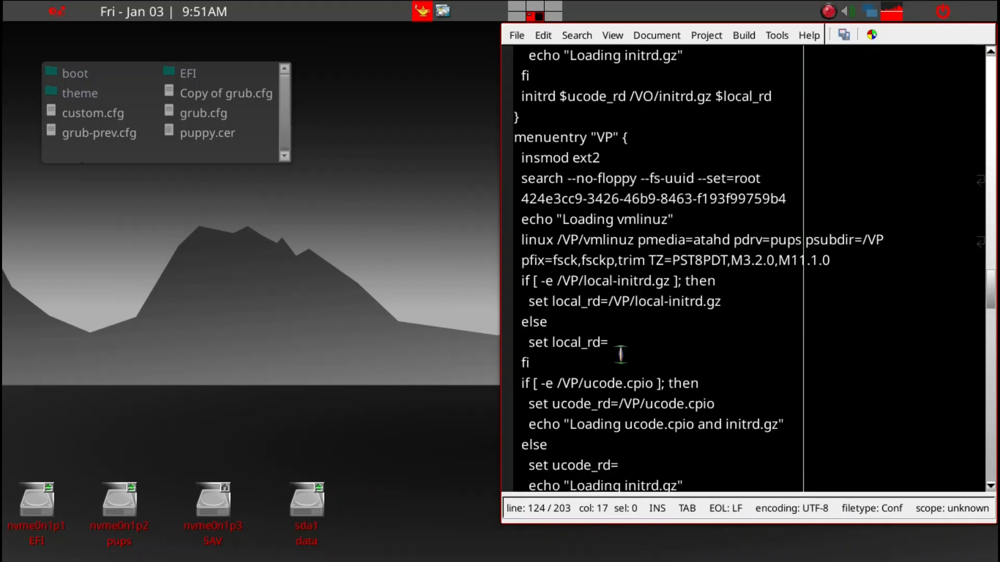
{"action": "left_click", "coordinate": [591, 138]}
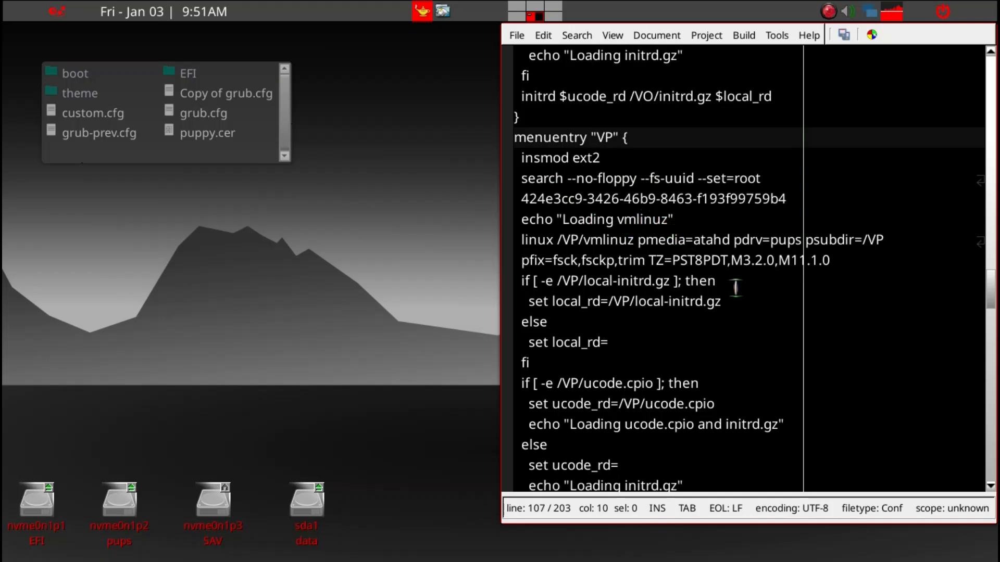
{"action": "left_click", "coordinate": [693, 340]}
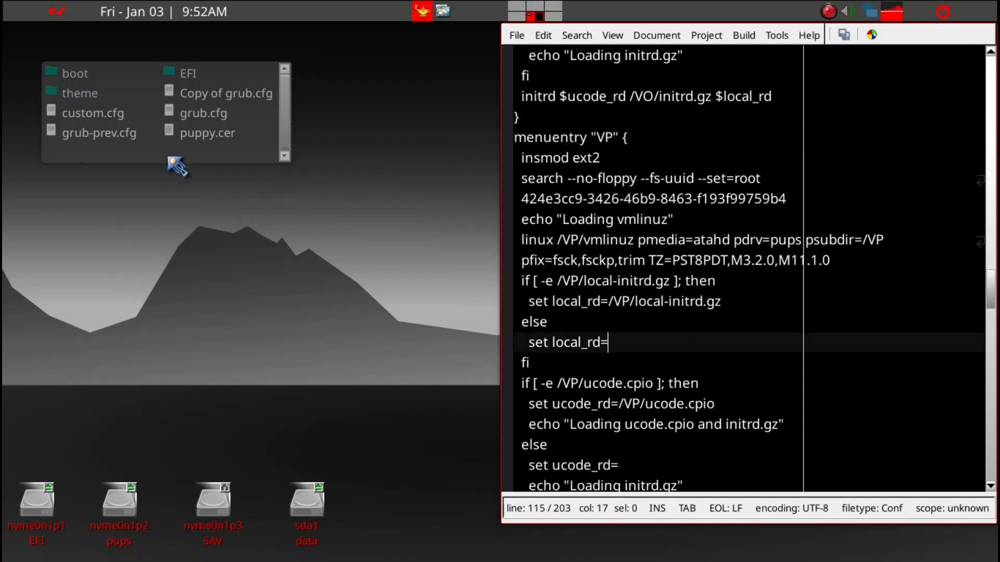
{"action": "left_click", "coordinate": [239, 152]}
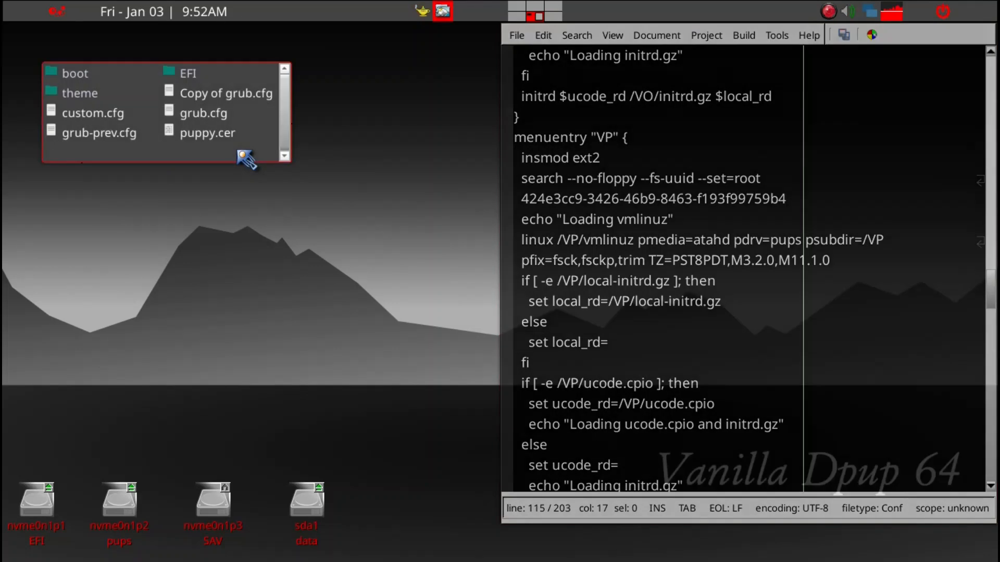
Step: Close the EFI window, open the VP folder on the pups partition, and compare its files with the VP menu entry in grub.cfg
{"action": "key", "text": "ctrl+q"}
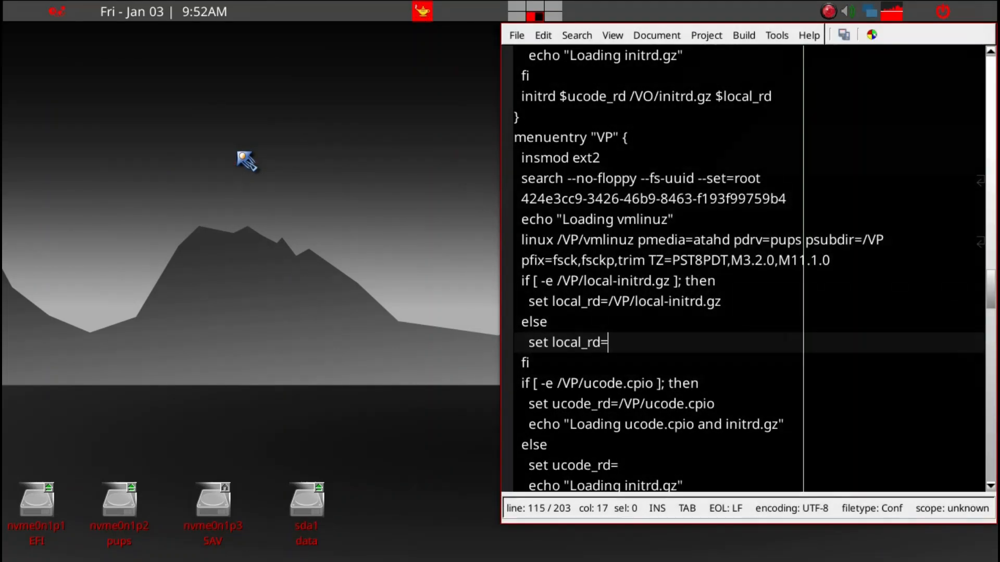
{"action": "left_click", "coordinate": [130, 520]}
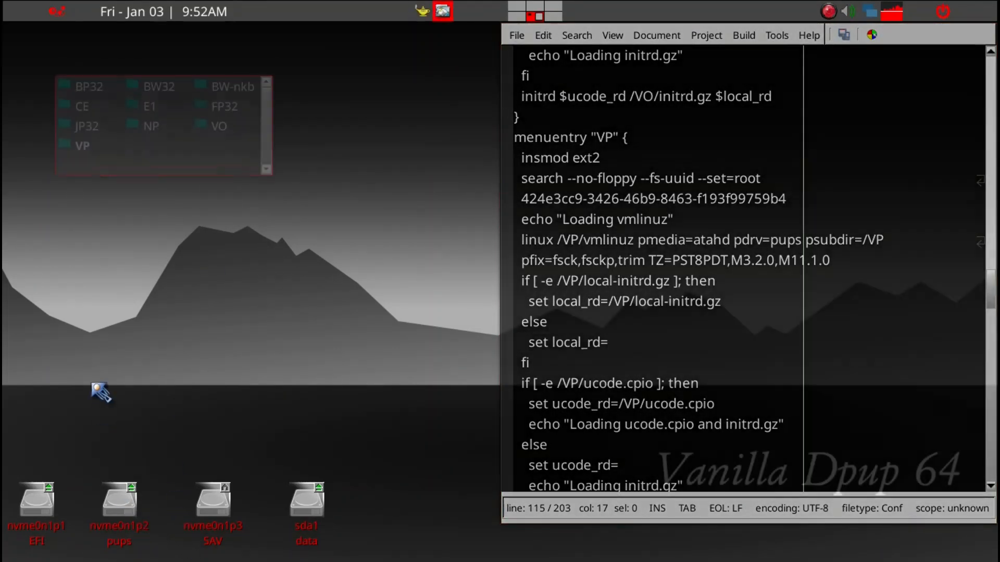
{"action": "left_click", "coordinate": [82, 152]}
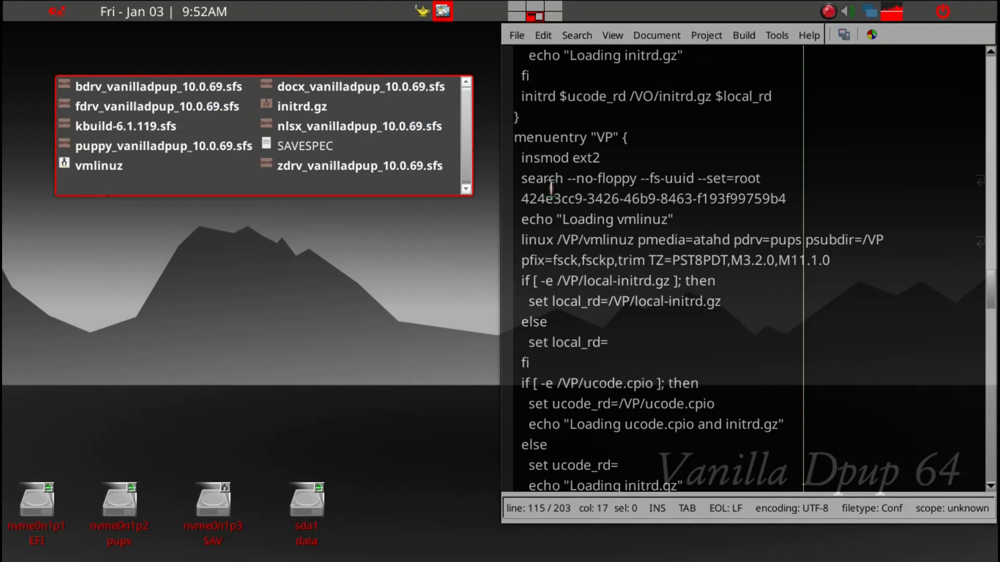
{"action": "left_click", "coordinate": [719, 318]}
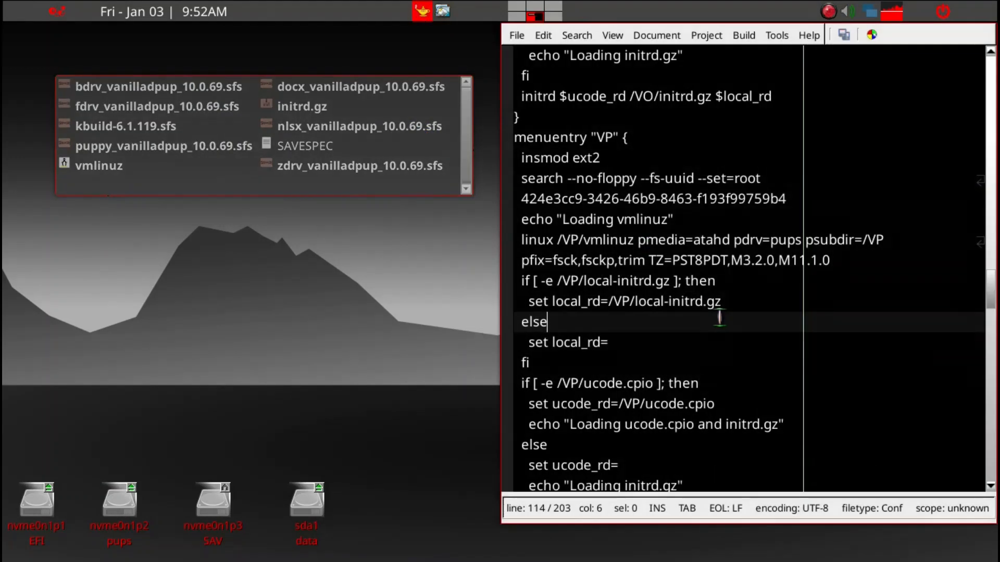
{"action": "scroll", "coordinate": [719, 318], "scroll_direction": "down", "scroll_amount": 1}
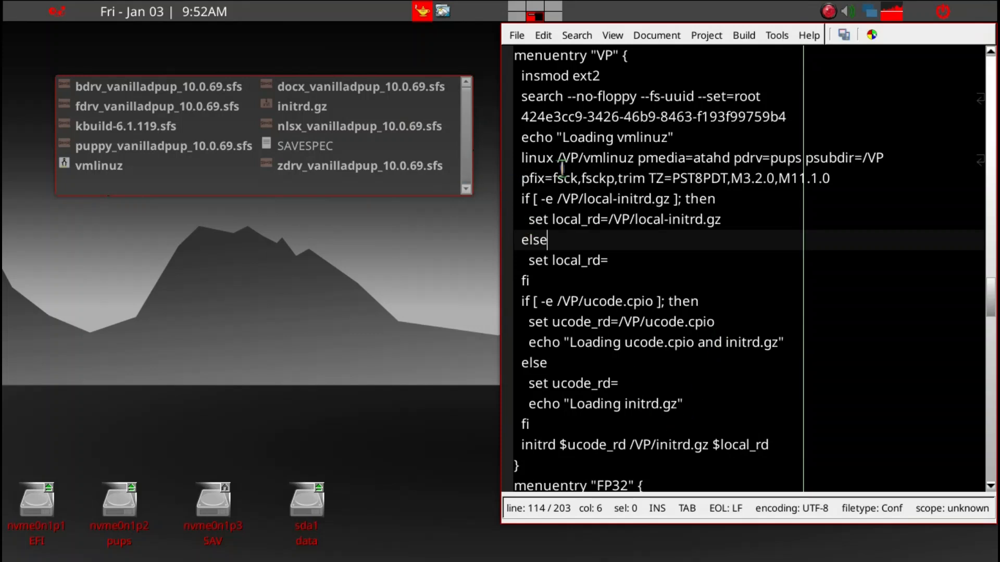
Step: Close the VP folder window and the editor, saving the changes to utube.txt
{"action": "left_click", "coordinate": [404, 194]}
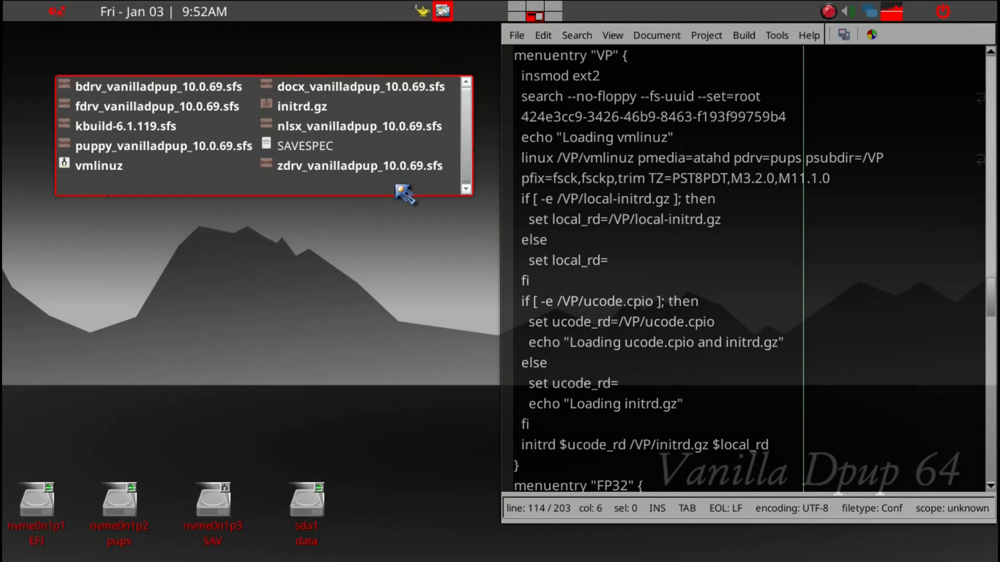
{"action": "key", "text": "alt+F4"}
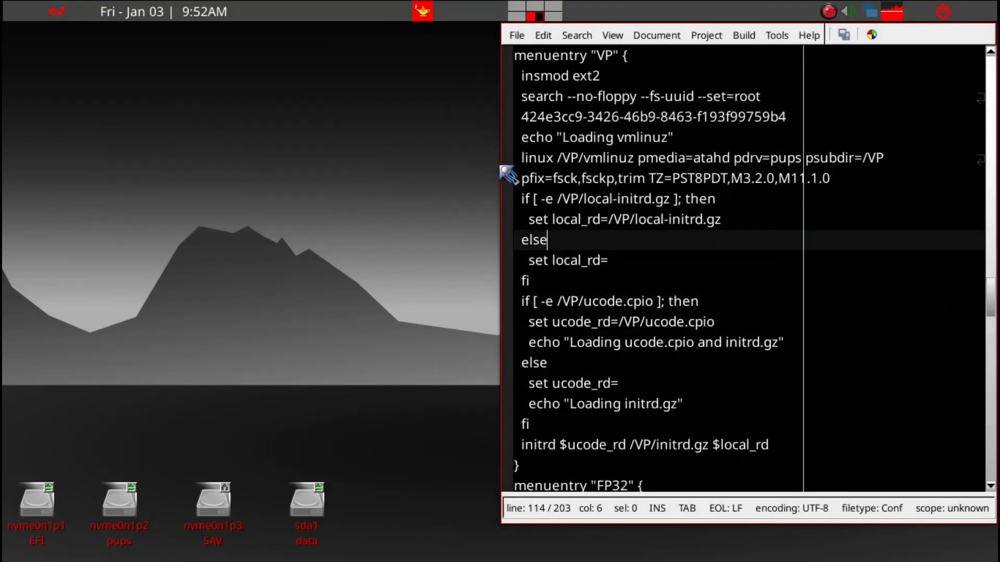
{"action": "left_click", "coordinate": [938, 191]}
{"action": "key", "text": "alt+F4"}
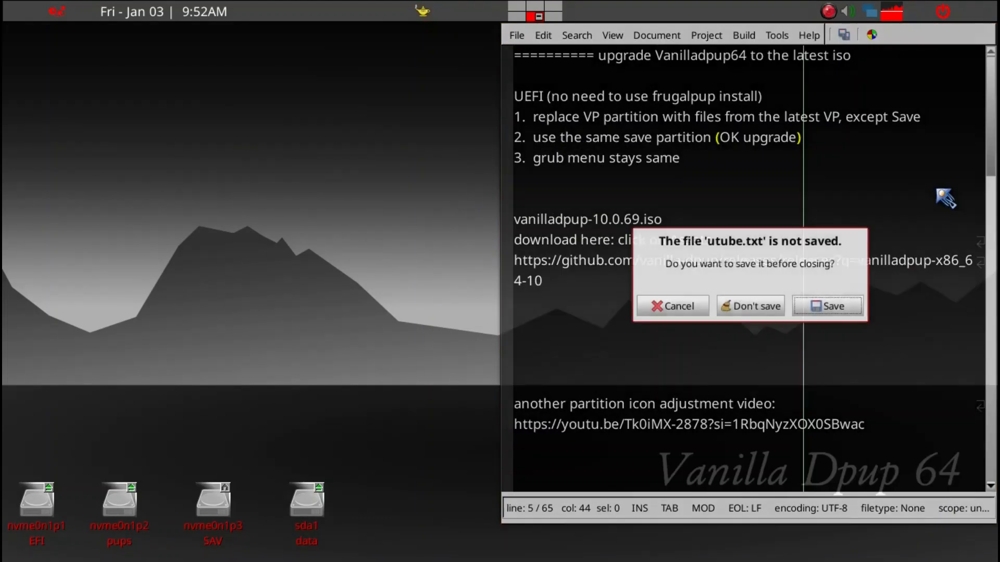
{"action": "left_click", "coordinate": [841, 311]}
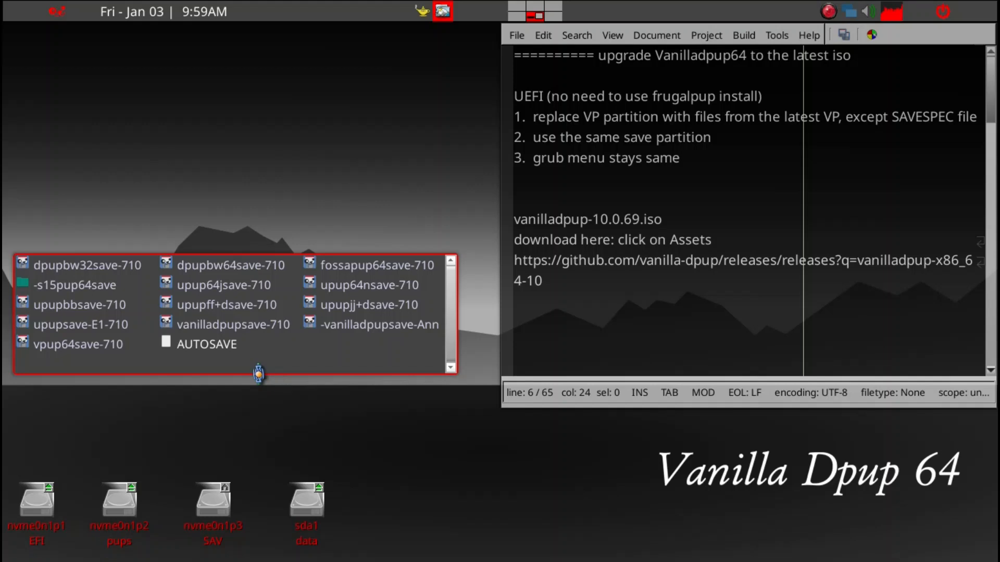
Step: Close the window listing the save folders and open the VP folder on the pups partition
{"action": "key", "text": "alt+F4"}
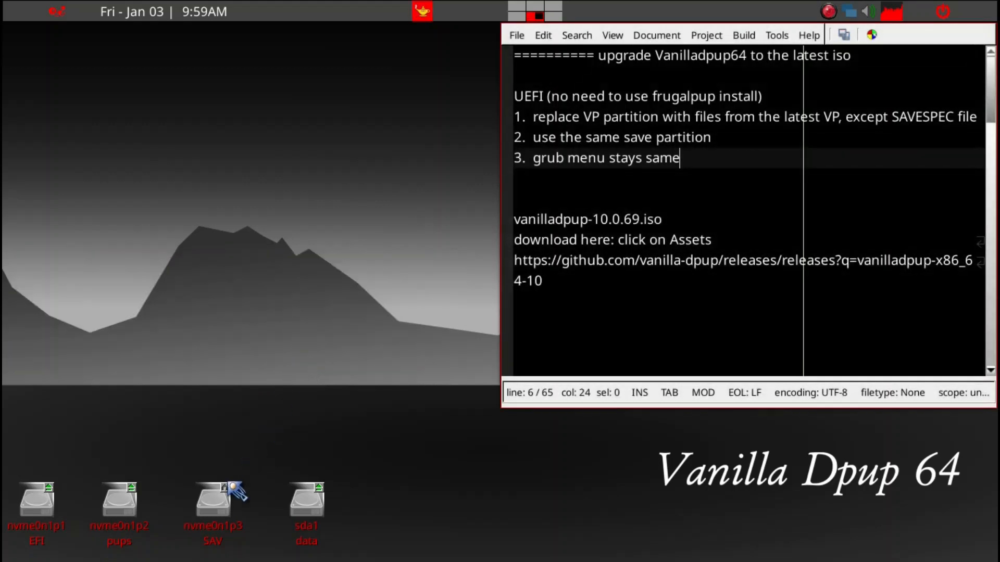
{"action": "left_click", "coordinate": [127, 528]}
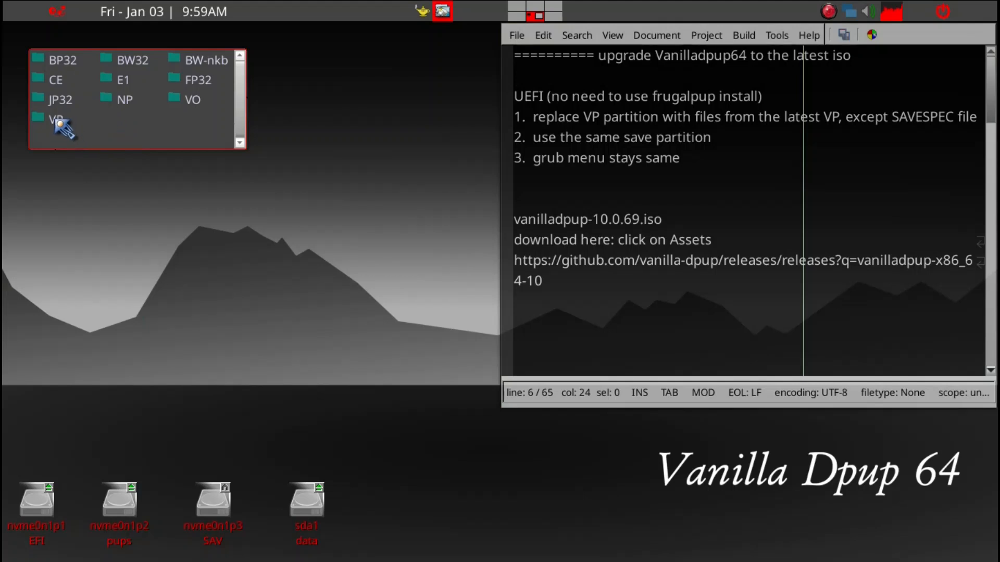
{"action": "left_click", "coordinate": [56, 120]}
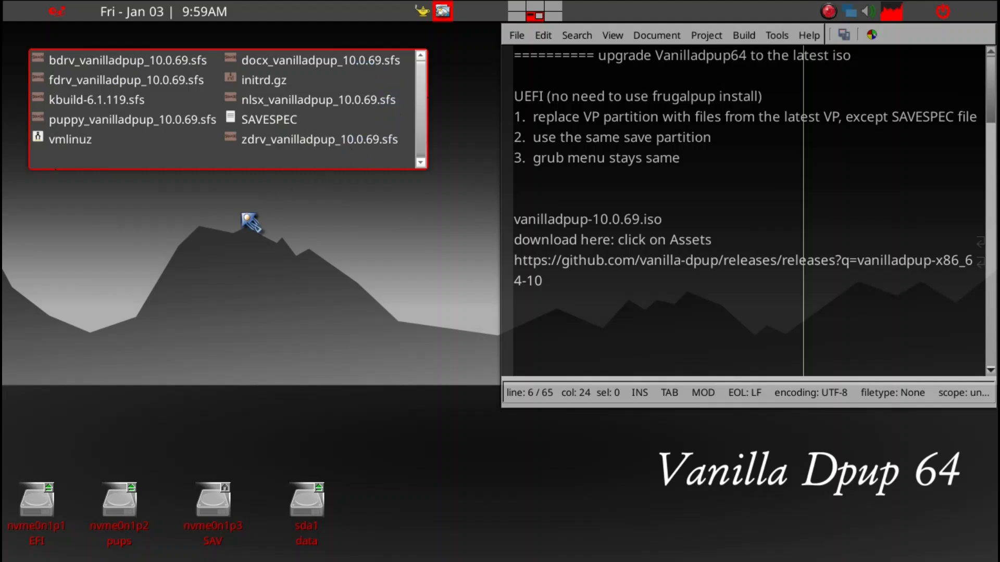
Step: Open a terminal, load the X resource settings with xrdb -merge .Xresources, and close the terminal
{"action": "key", "text": "ctrl+alt+t"}
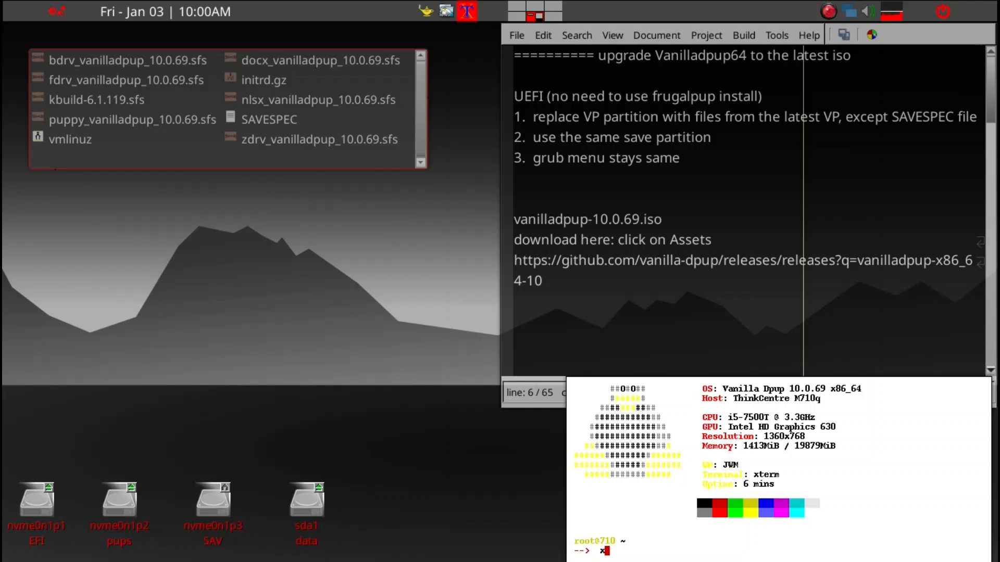
{"action": "type", "text": "b"}
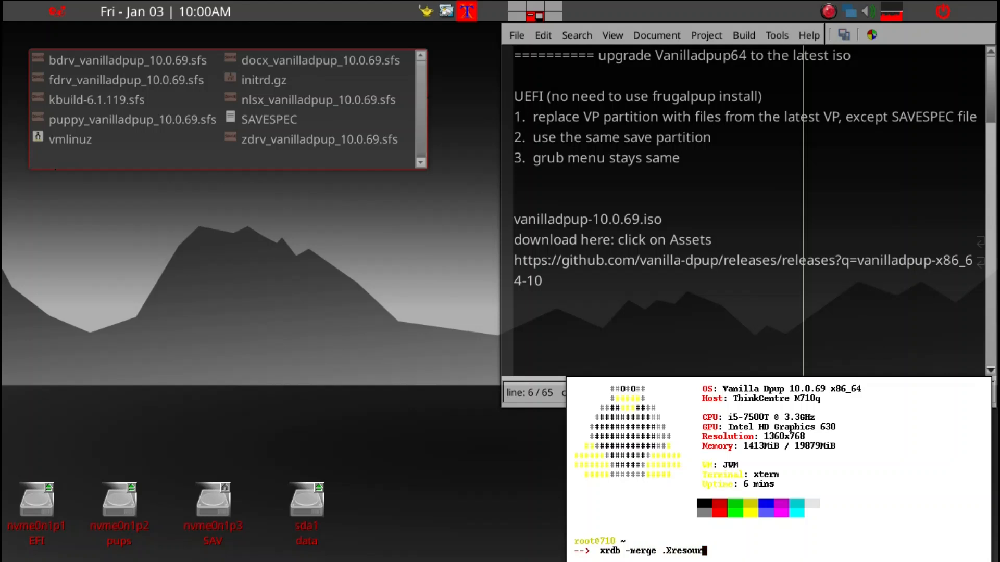
{"action": "type", "text": "-merge .Xresou"}
{"action": "key", "text": "Tab"}
{"action": "key", "text": "Return"}
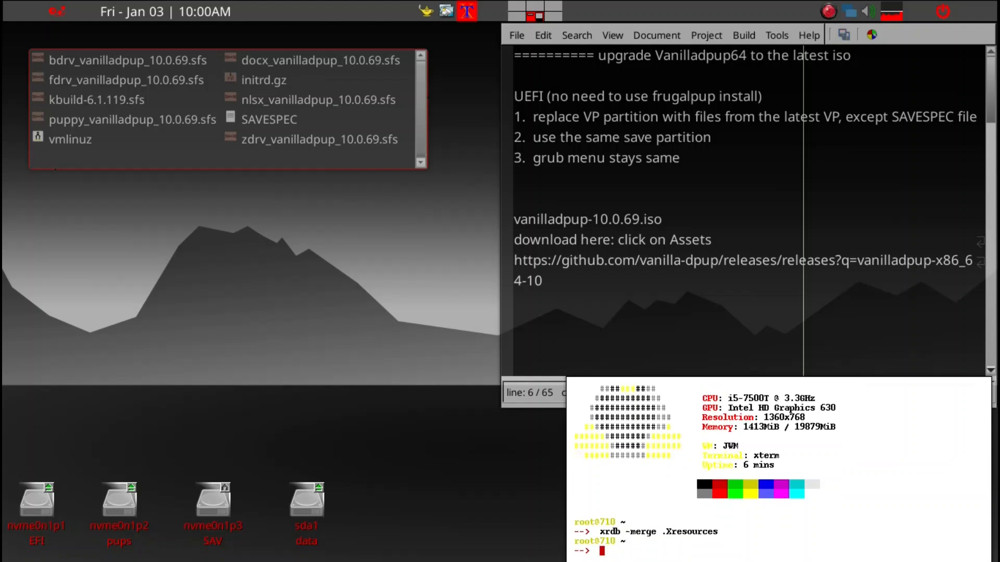
{"action": "type", "text": "x"}
{"action": "key", "text": "Return"}
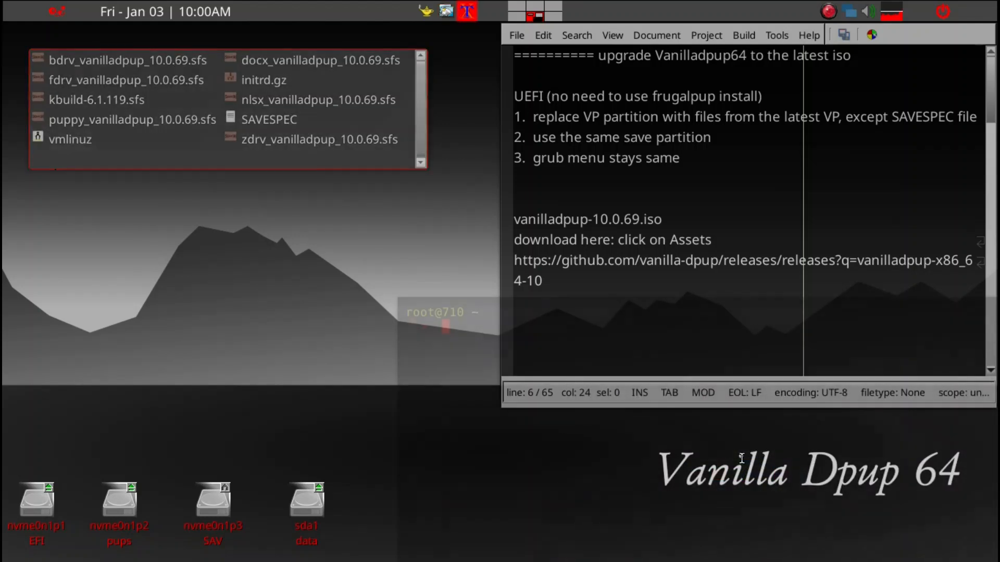
Step: Check the restyled terminal in a new window by listing the home folder with ll, and close it
{"action": "type", "text": "ll"}
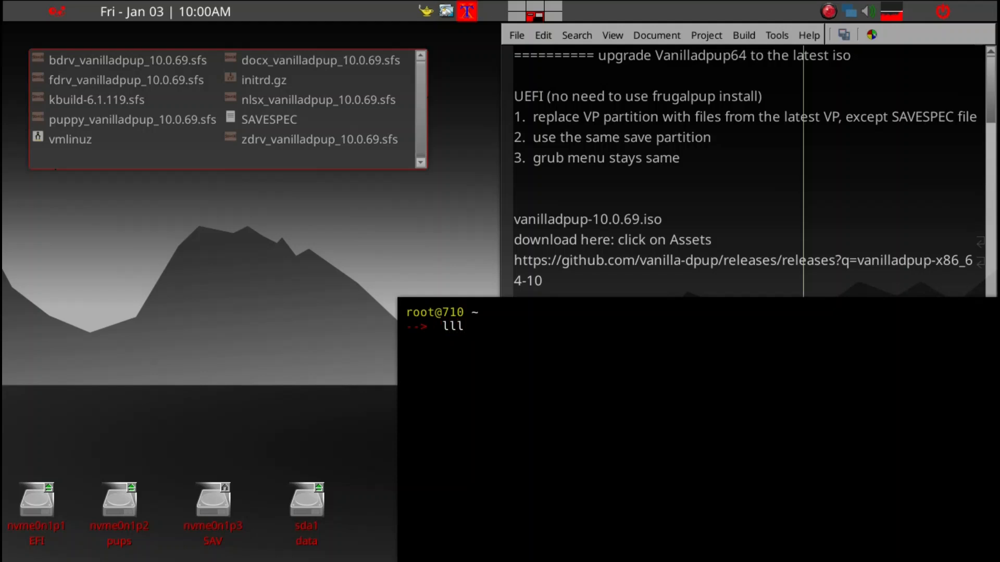
{"action": "key", "text": "Return"}
{"action": "type", "text": "x"}
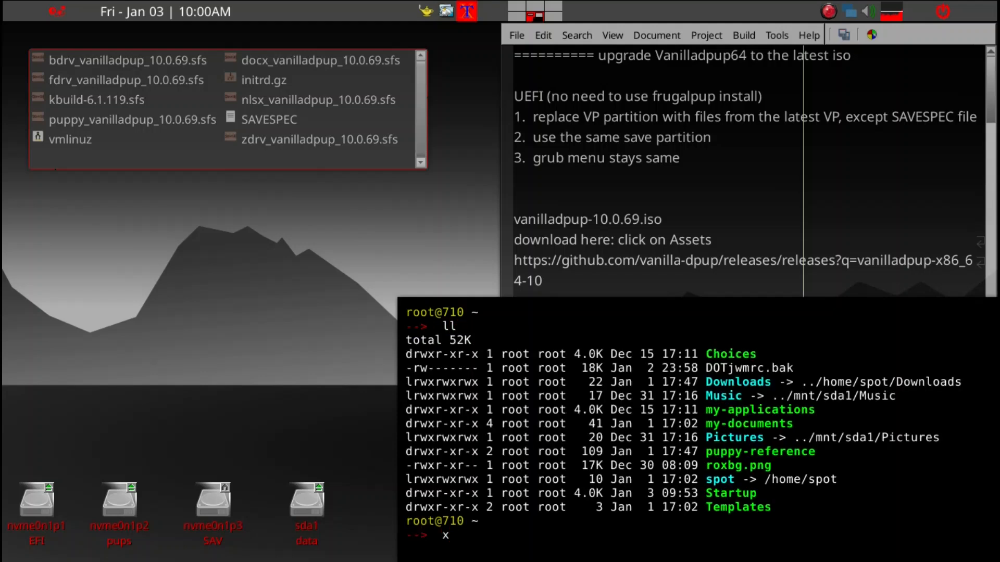
{"action": "key", "text": "Return"}
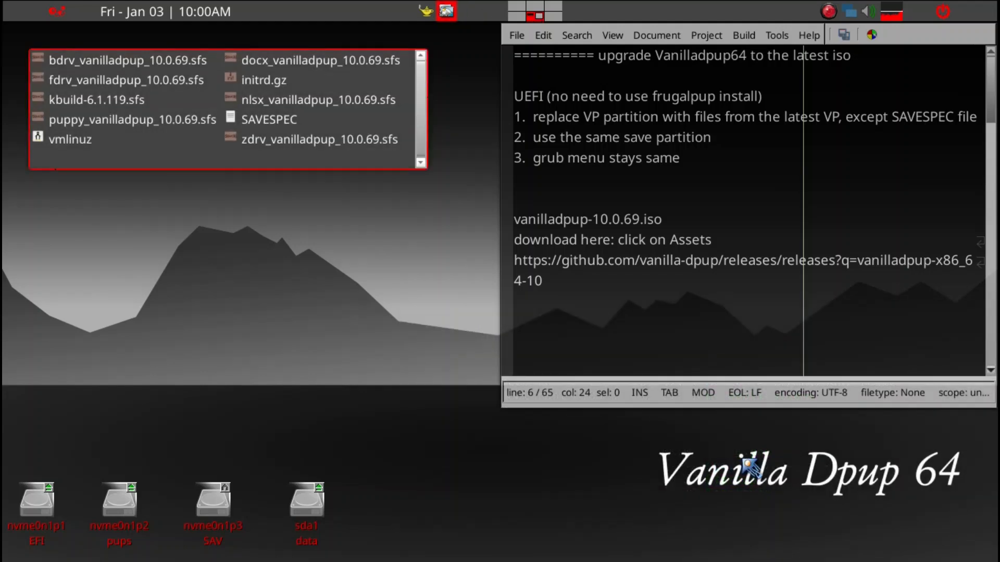